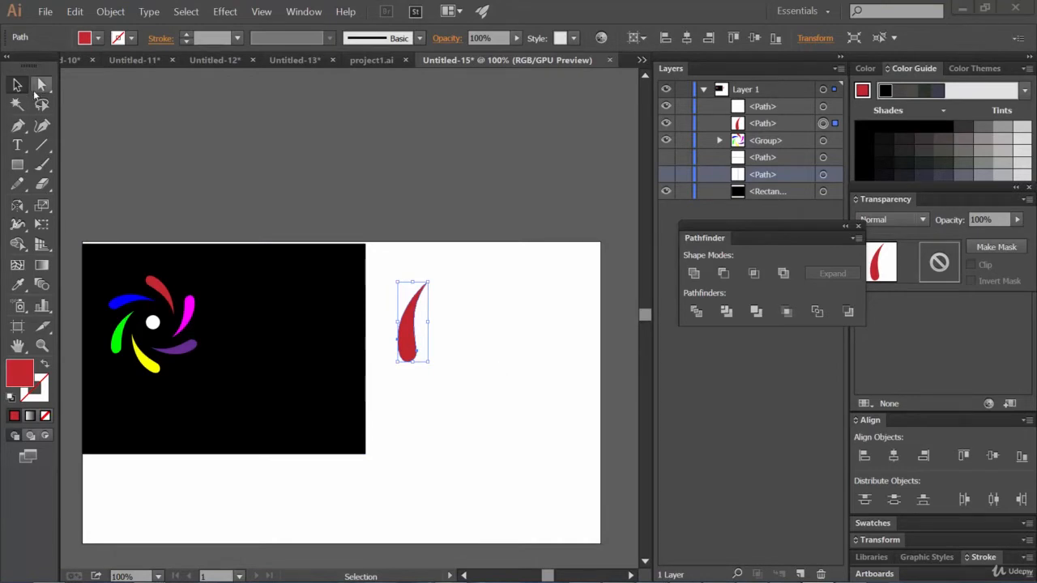
Move the red petal slightly on the white area of the artboard and rotate it so its pointed tip faces down.
left_click(501, 330)
key("ctrl+plus")
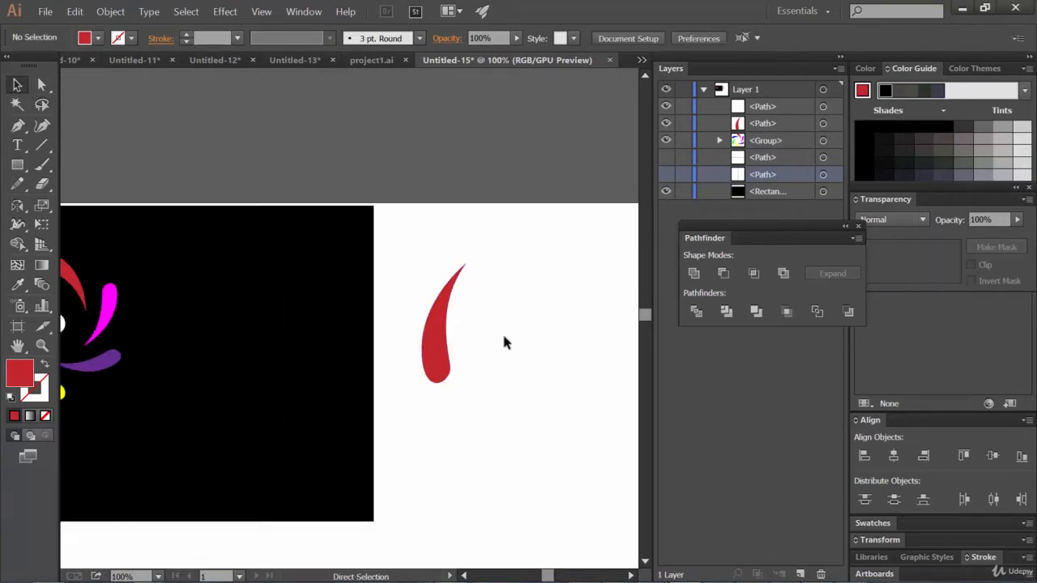
key("ctrl+plus")
key("ctrl+plus")
key("ctrl+plus")
key("ctrl+plus")
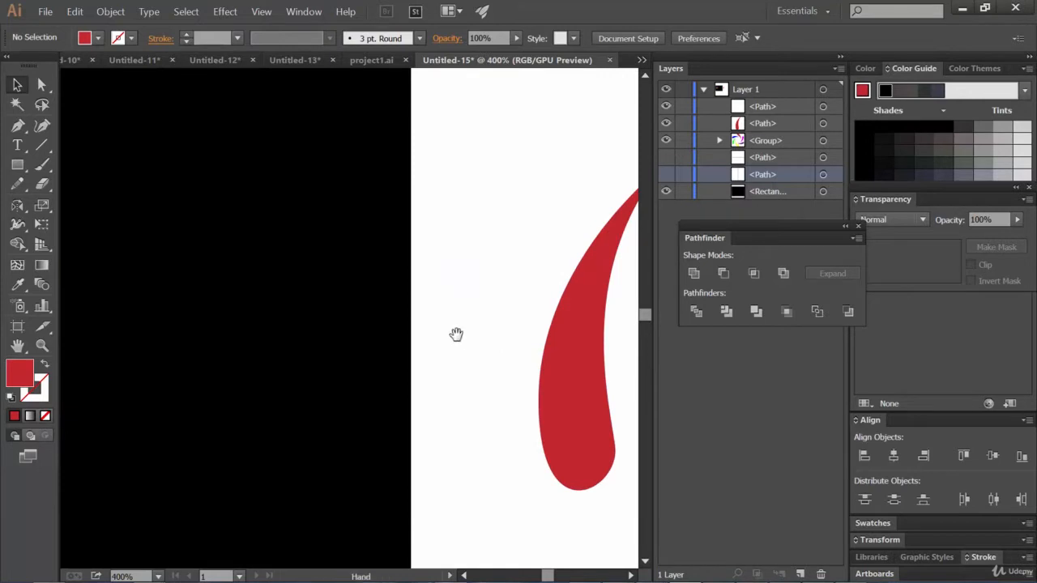
left_click_drag(456, 335, 176, 276)
left_click(300, 375)
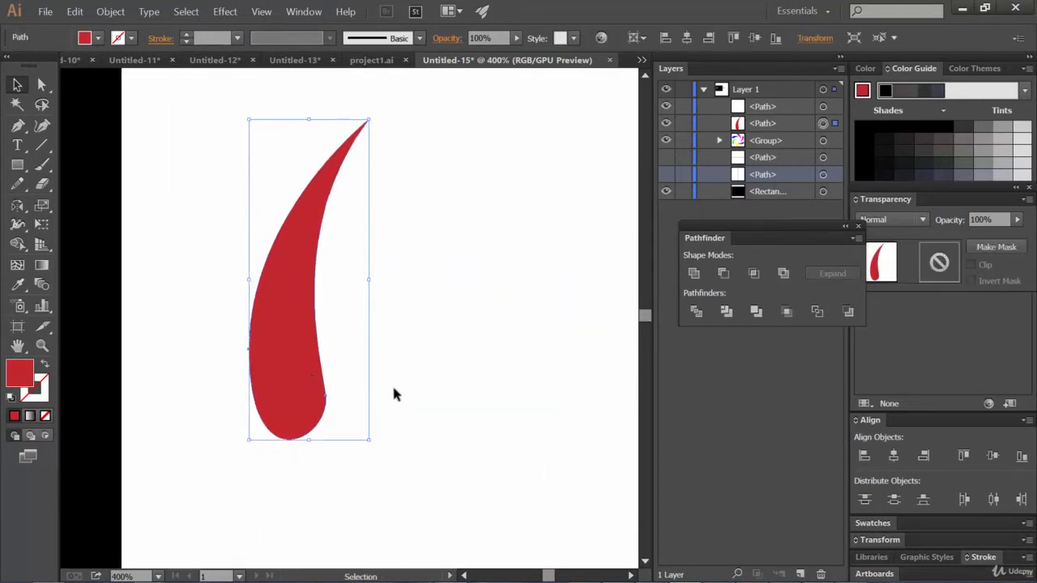
left_click_drag(301, 314, 390, 338)
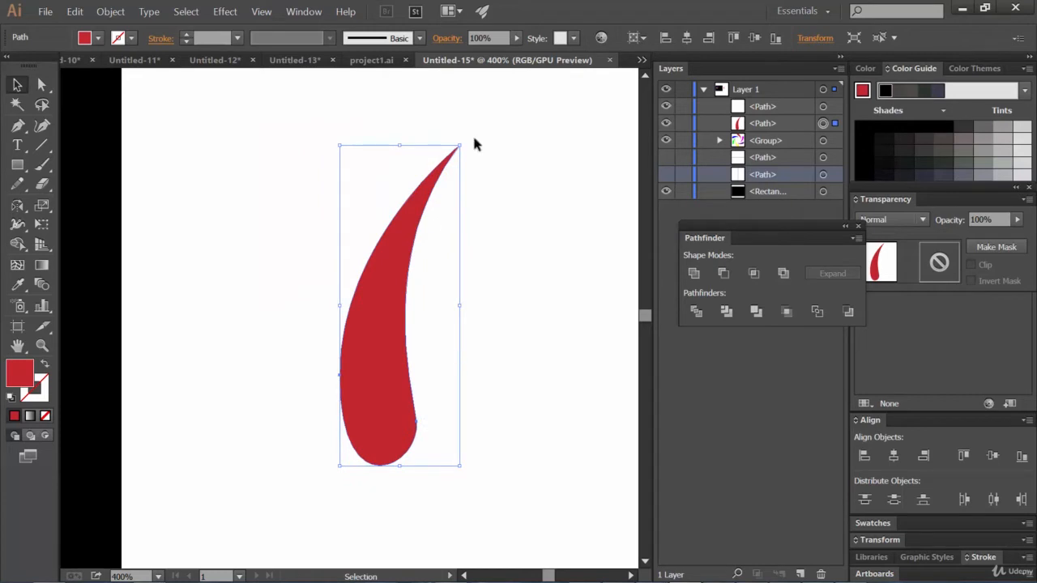
left_click_drag(463, 145, 379, 443)
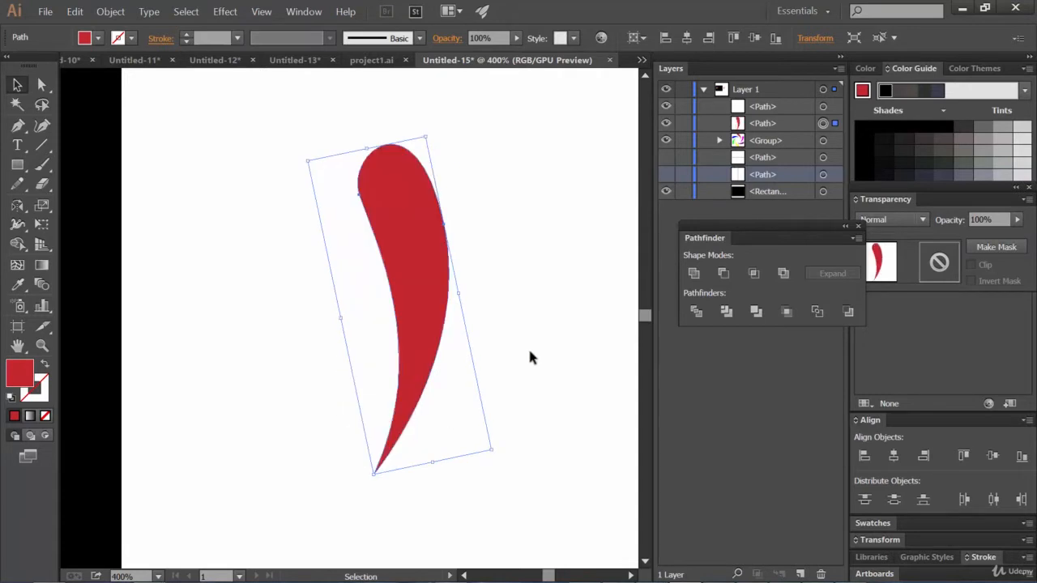
Start a Transform effect on the red petal with 5 copies and turn on its preview.
left_click(234, 13)
mouse_move(310, 138)
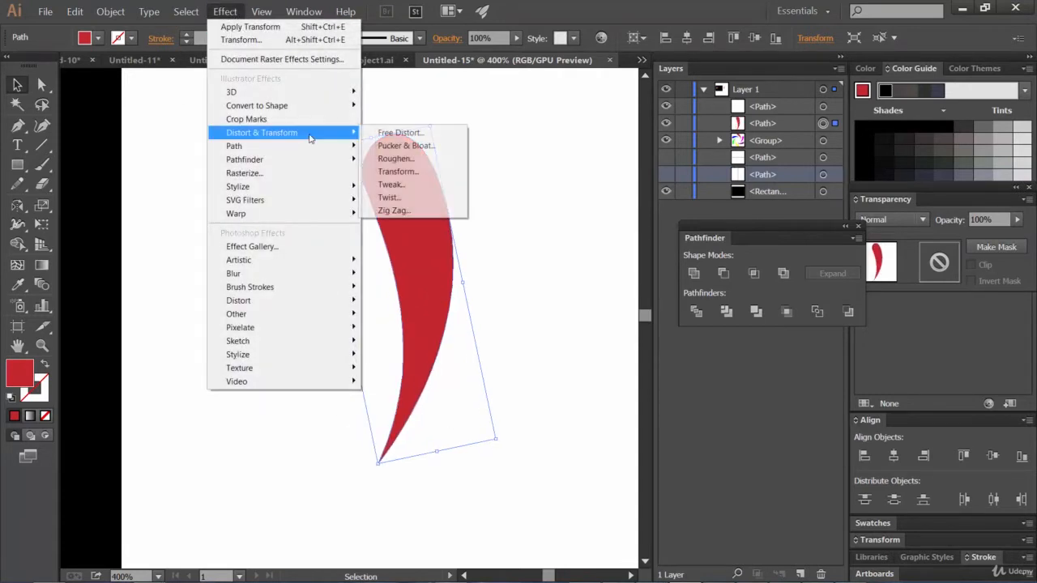
left_click(400, 172)
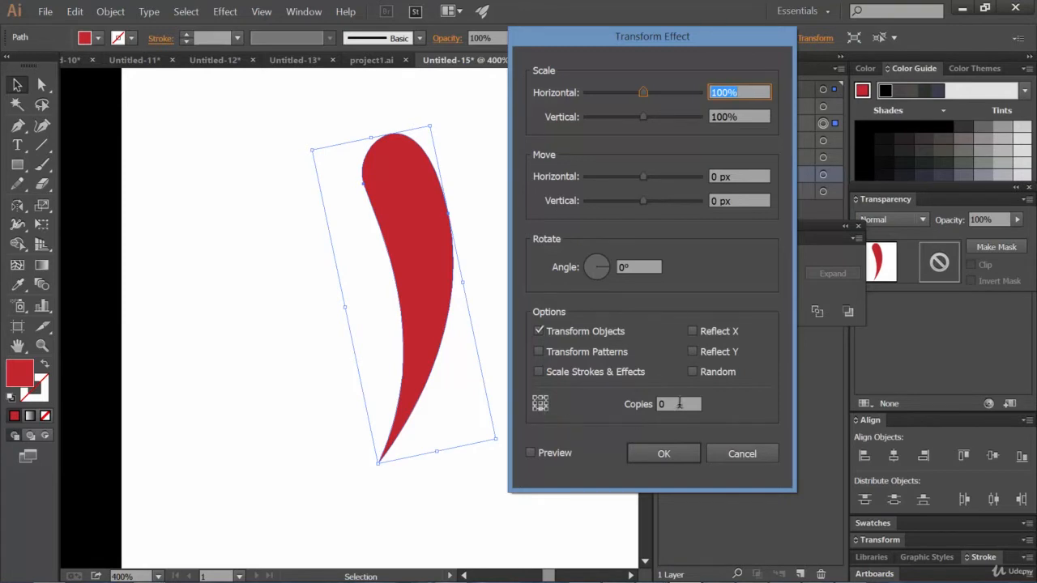
left_click(679, 404)
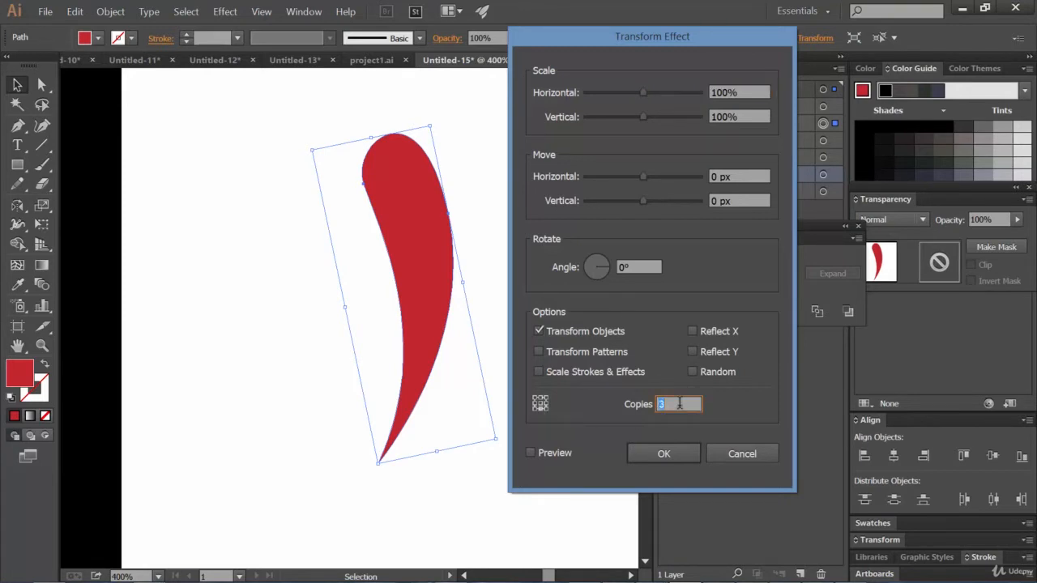
left_click(560, 454)
Set the Transform effect's rotation angle to 19° and apply the effect.
left_click(638, 267)
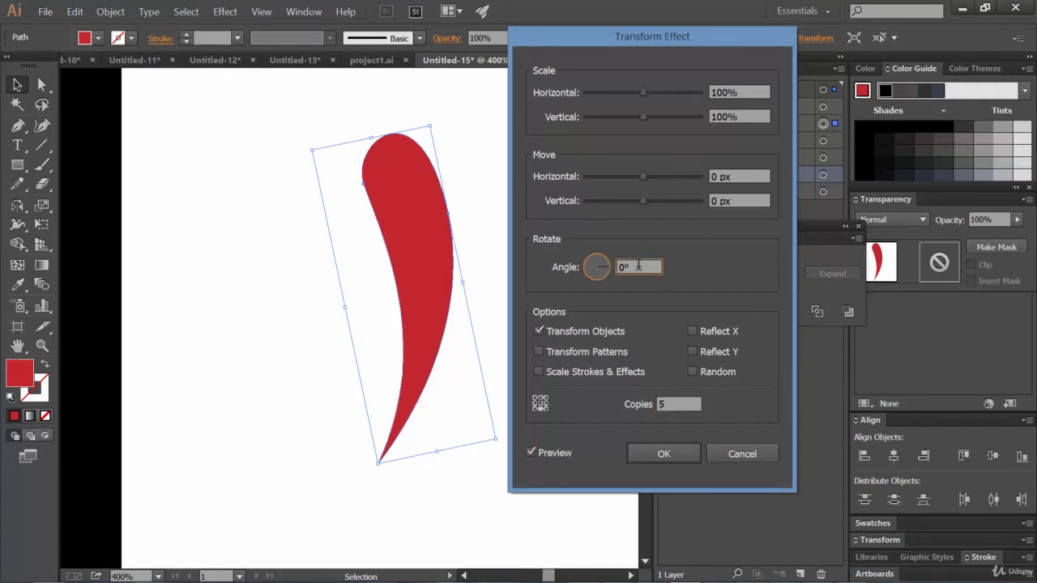
key("Up")
key("Up")
key("Up")
key("Up")
key("Up")
key("Up")
key("Up")
key("Up")
key("Up")
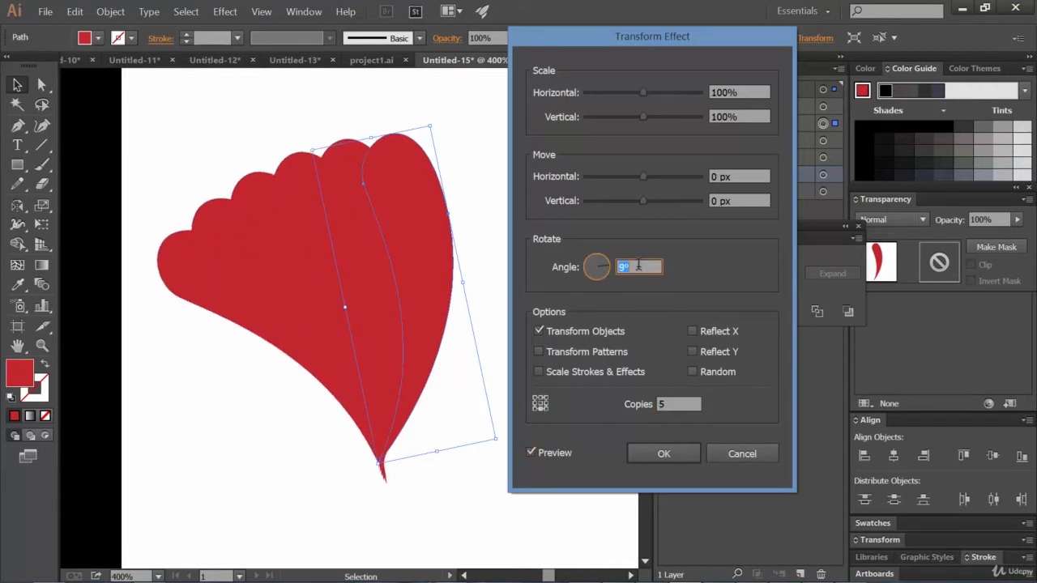
key("Up")
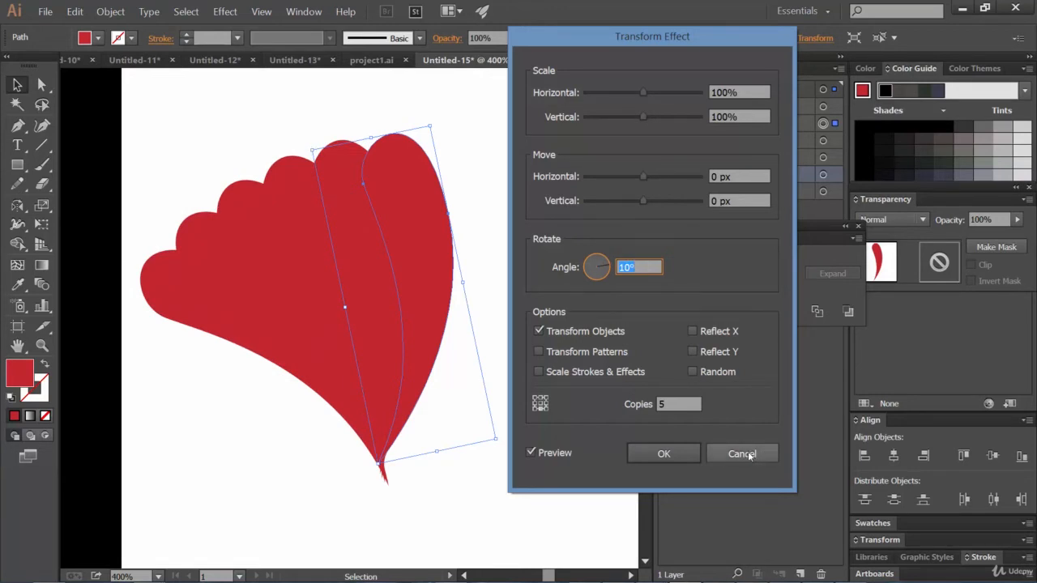
left_click(660, 404)
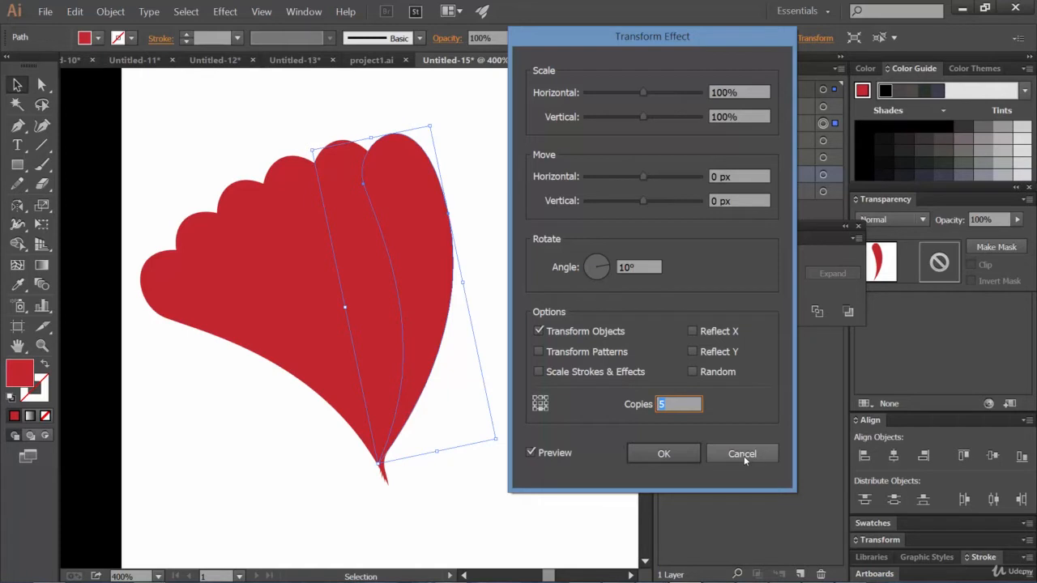
left_click(649, 267)
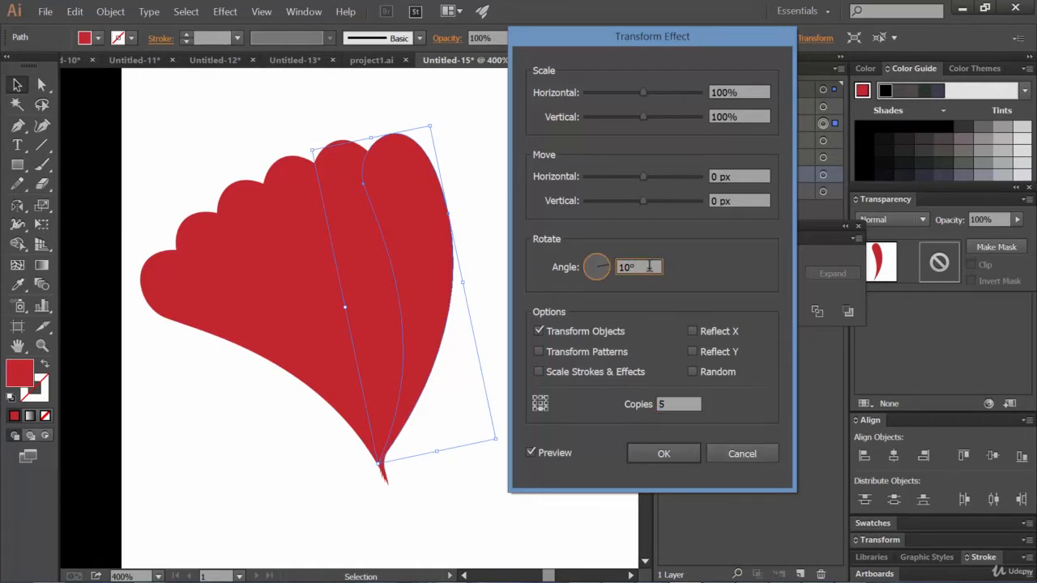
key("Up")
key("Up")
key("Up")
key("Up")
key("Up")
key("Up")
key("Up")
key("Up")
key("Up")
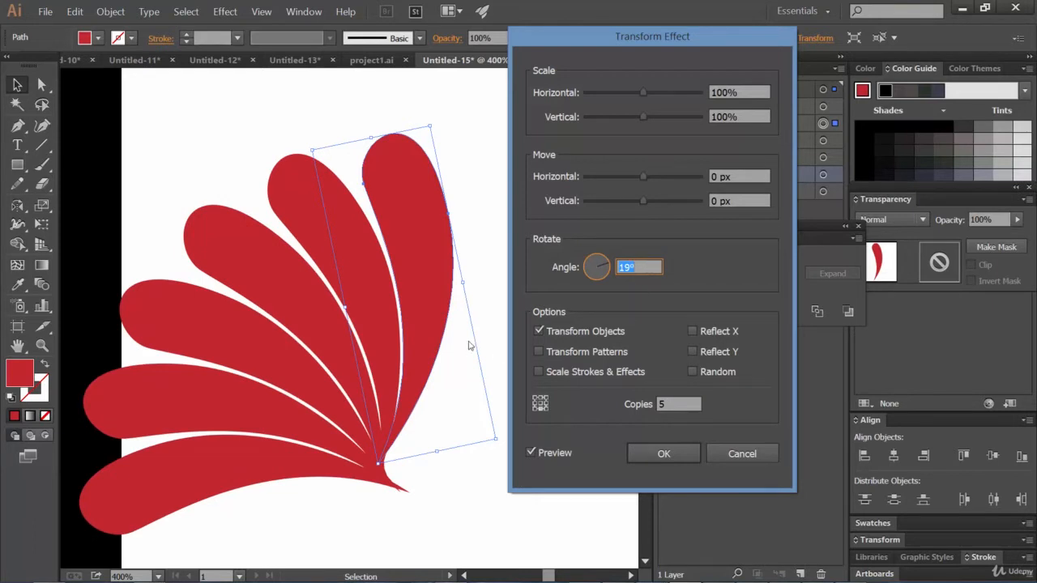
left_click(663, 453)
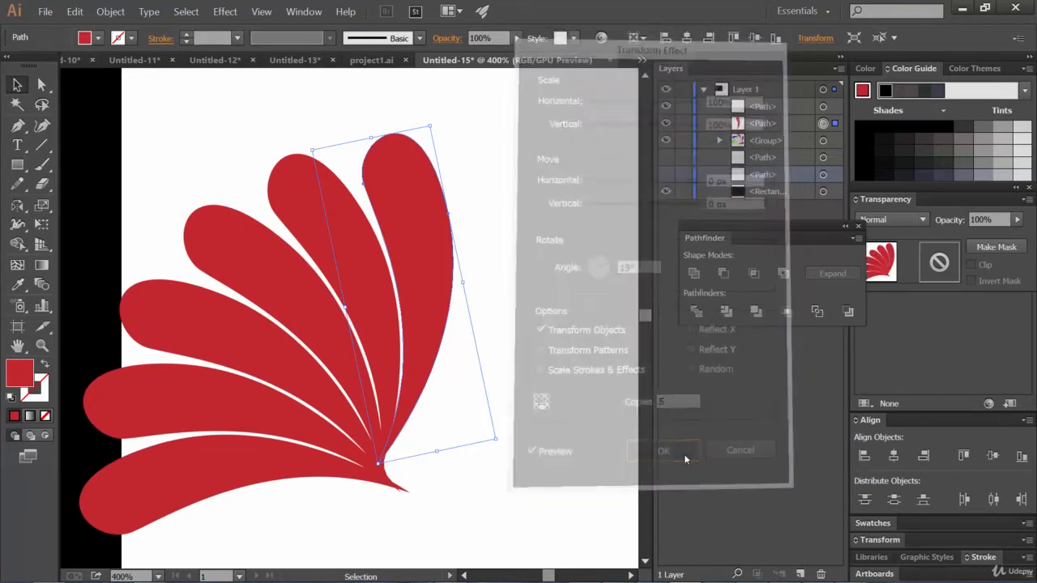
Shift the petal fan slightly on the white area and expand its appearance into editable shapes.
left_click_drag(350, 291, 391, 306)
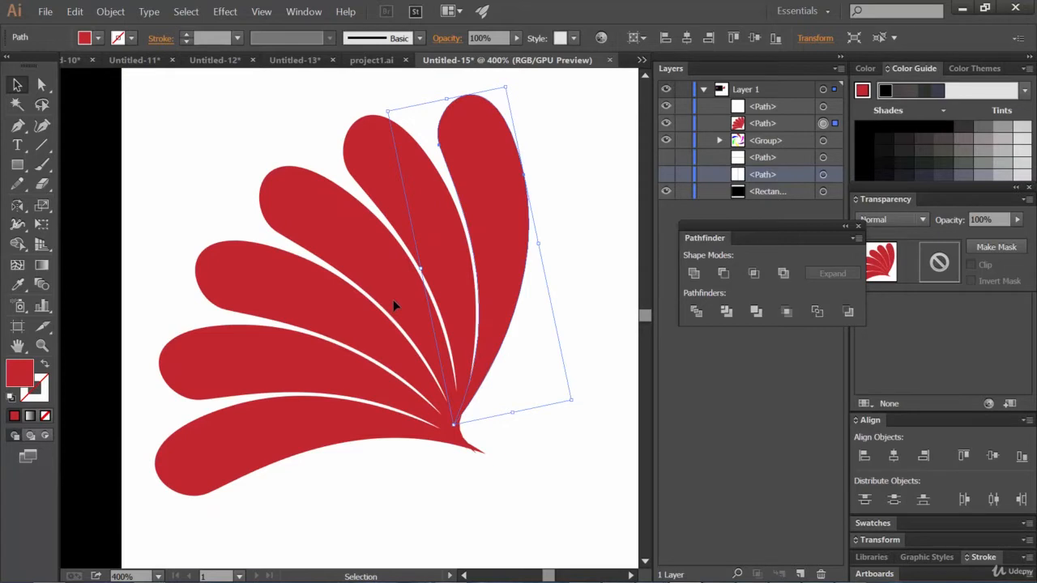
left_click(110, 11)
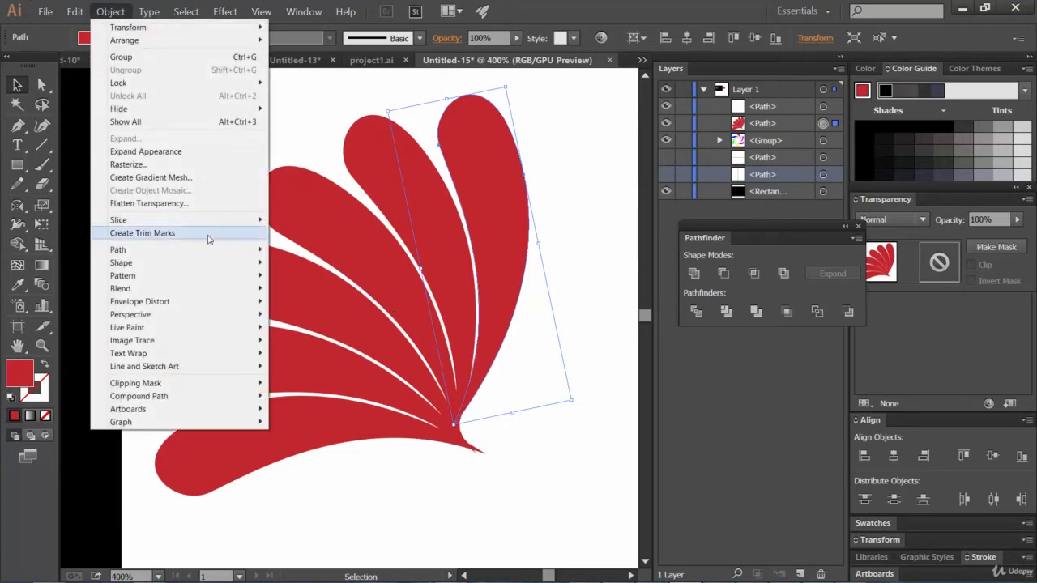
left_click(156, 152)
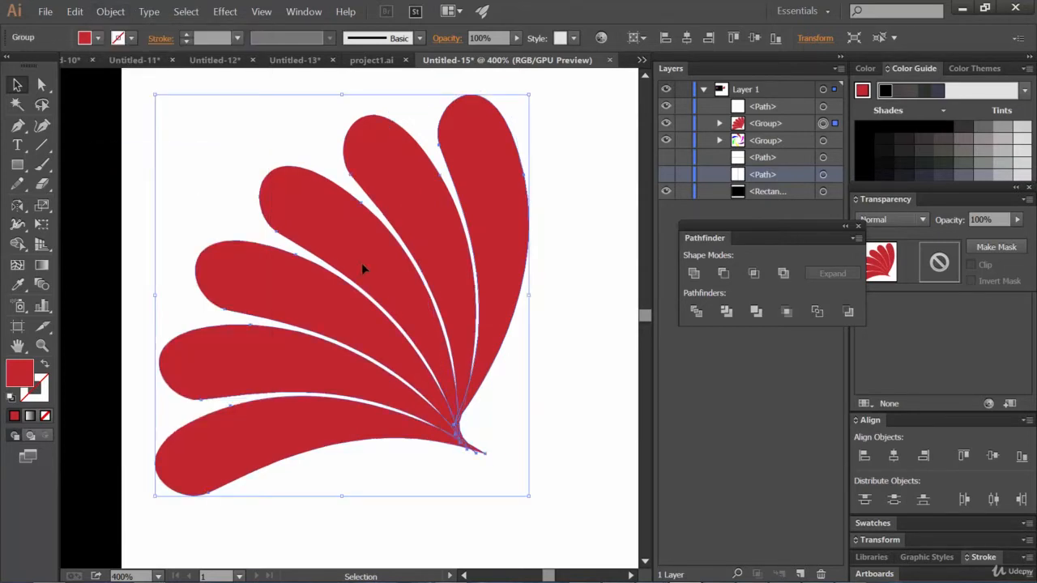
Move the expanded petal fan onto the black rectangle and deselect it.
left_click_drag(362, 282, 613, 269)
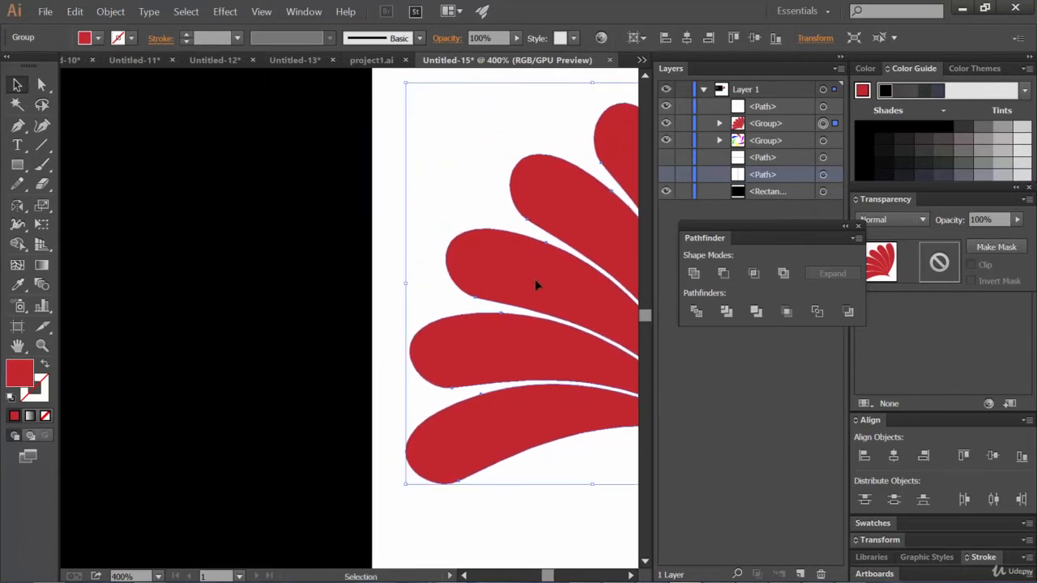
left_click_drag(535, 284, 297, 250)
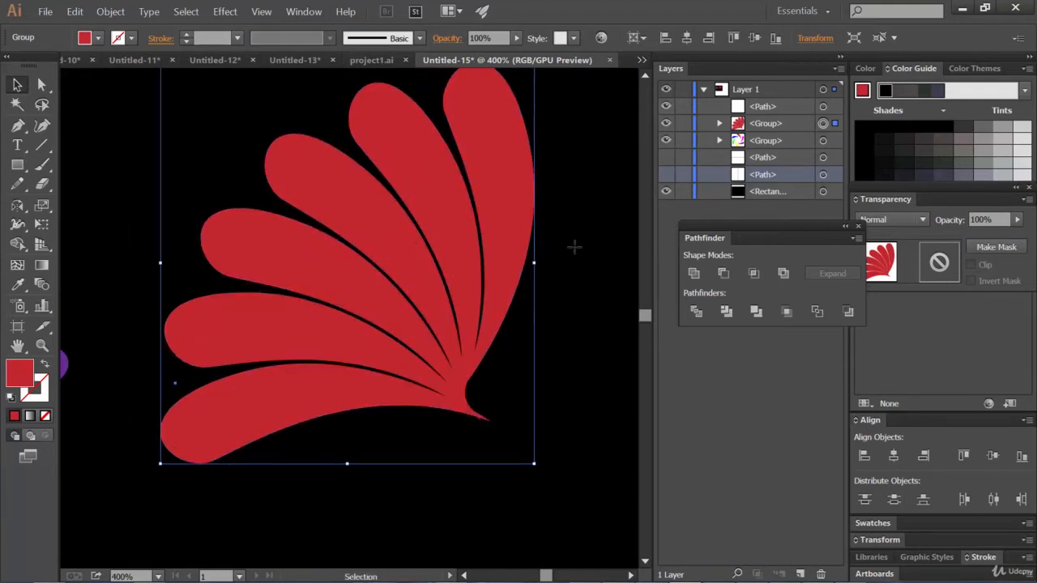
left_click(575, 243)
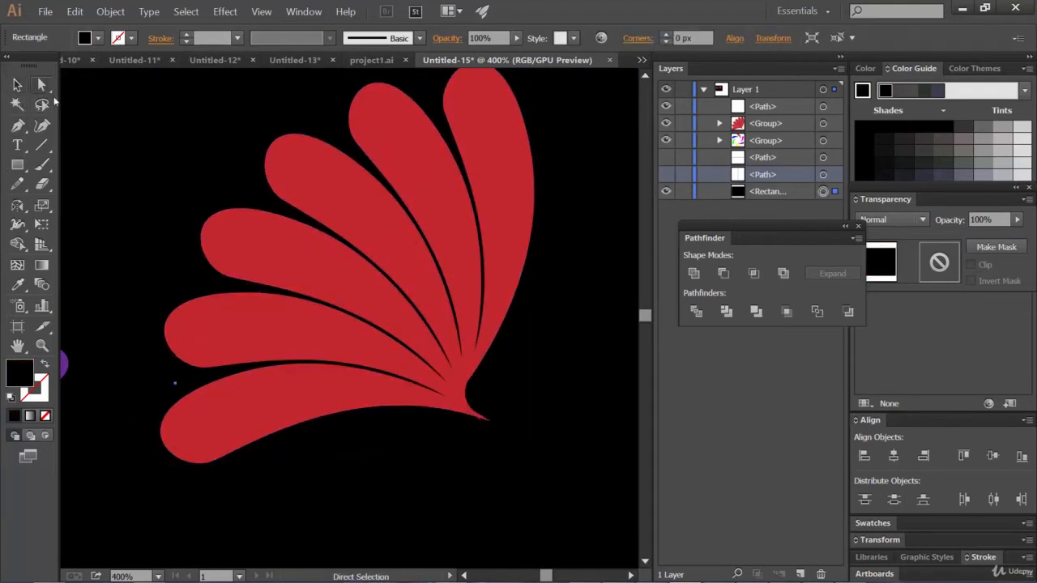
Directly select the second petal from the right of the fan and fill it with yellow.
left_click(42, 84)
left_click(512, 175)
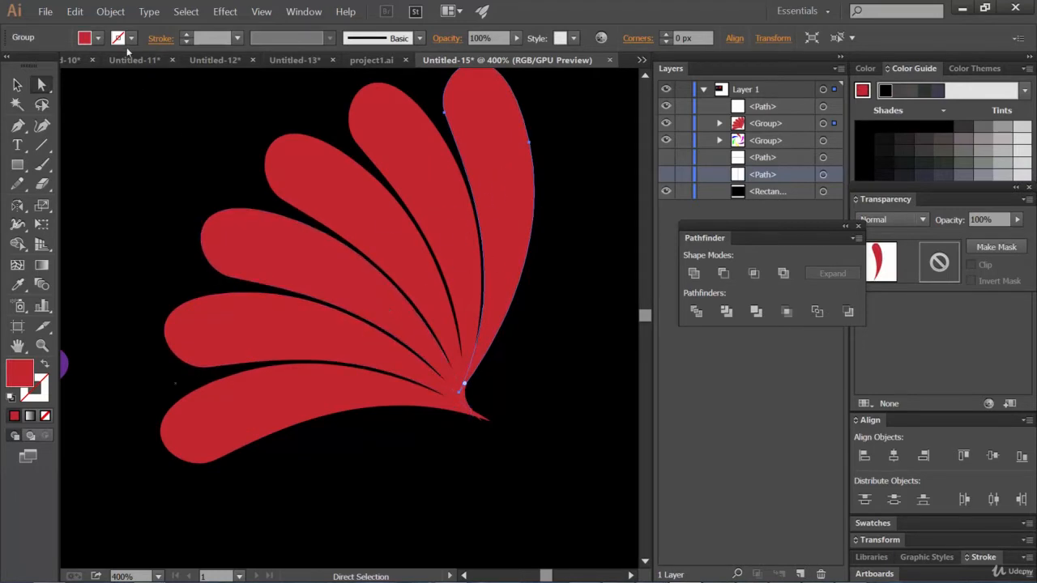
left_click(425, 184)
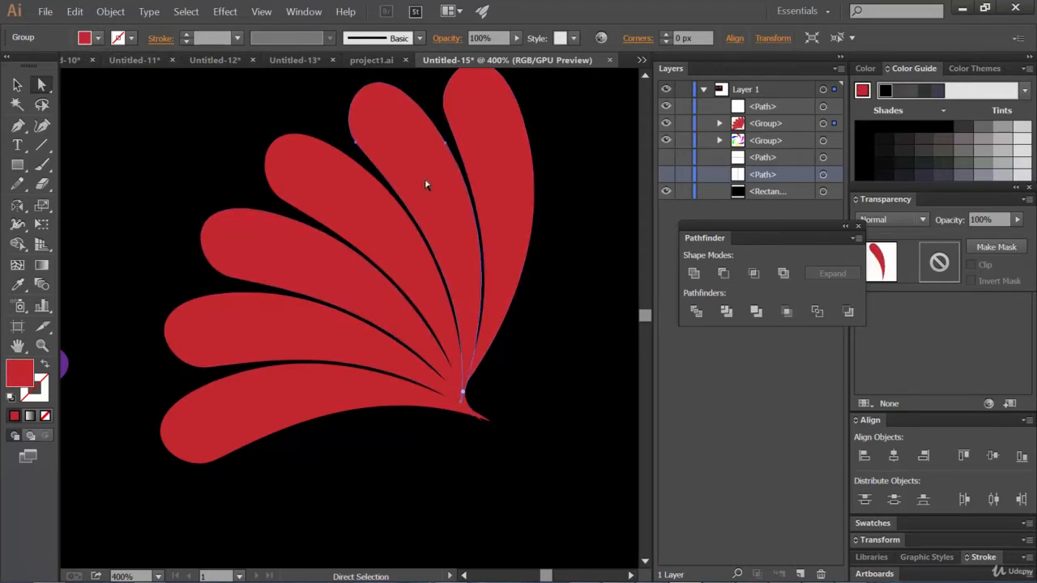
left_click(99, 40)
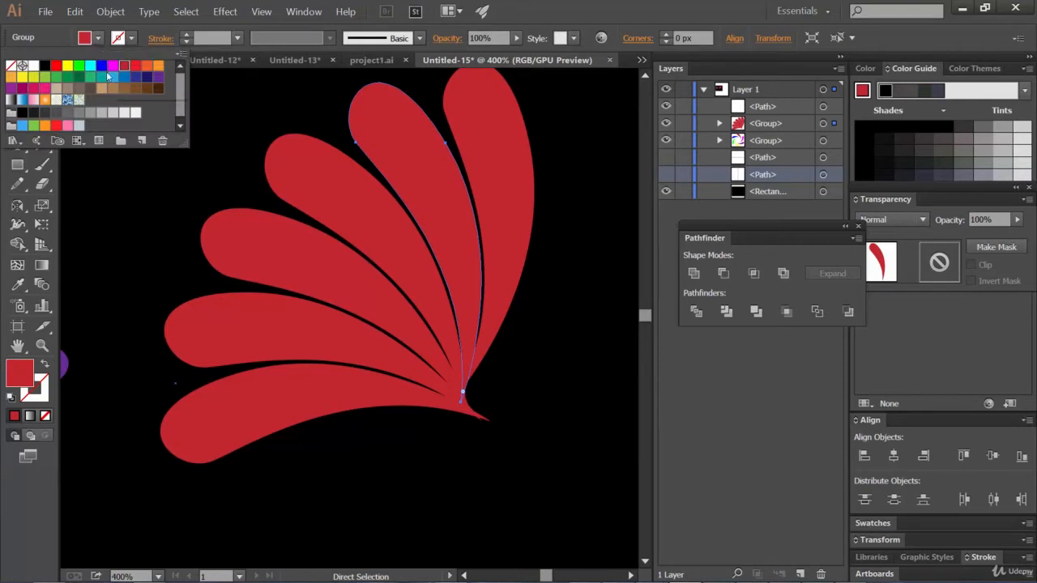
left_click(101, 67)
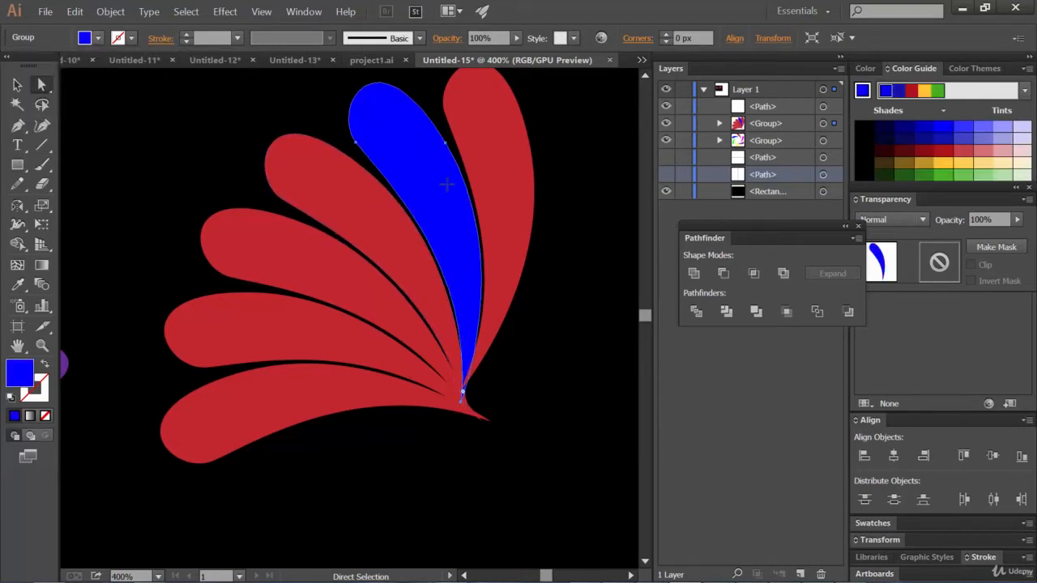
left_click(98, 40)
left_click(78, 68)
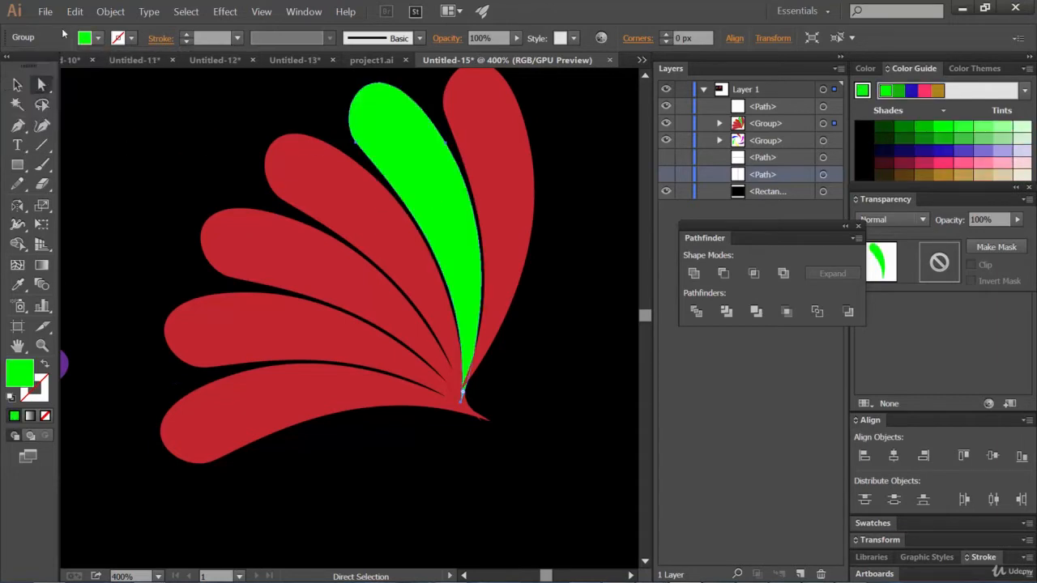
left_click(97, 40)
left_click(68, 66)
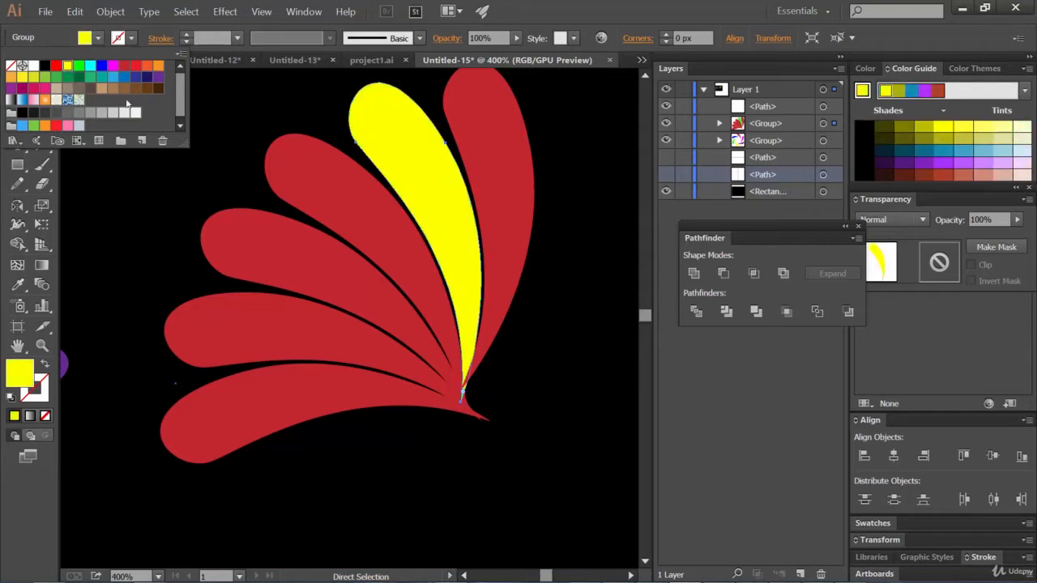
Fill the third petal of the fan, beside the yellow one, with bright green.
left_click(412, 229)
left_click(97, 38)
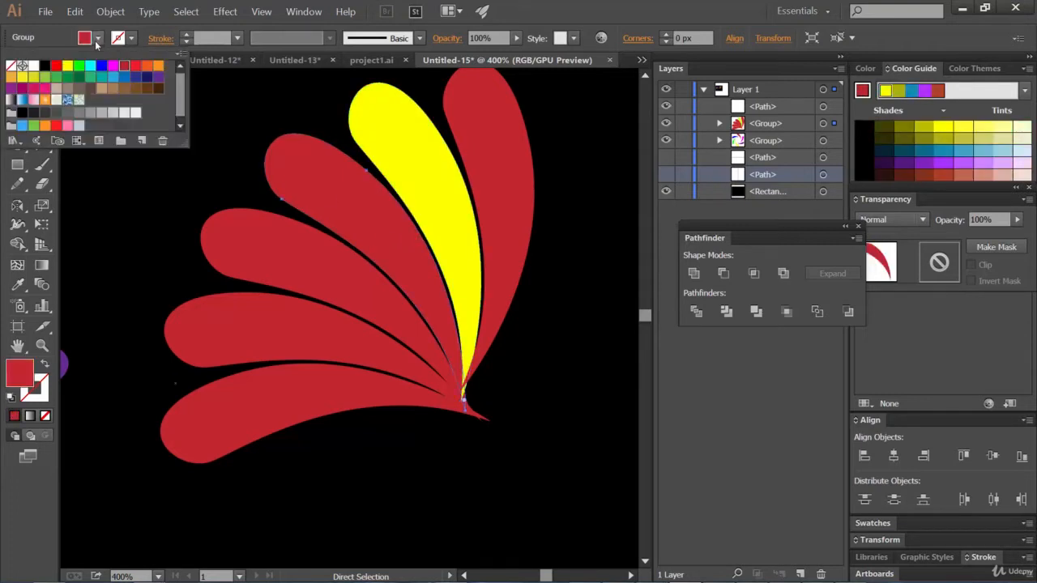
left_click(78, 66)
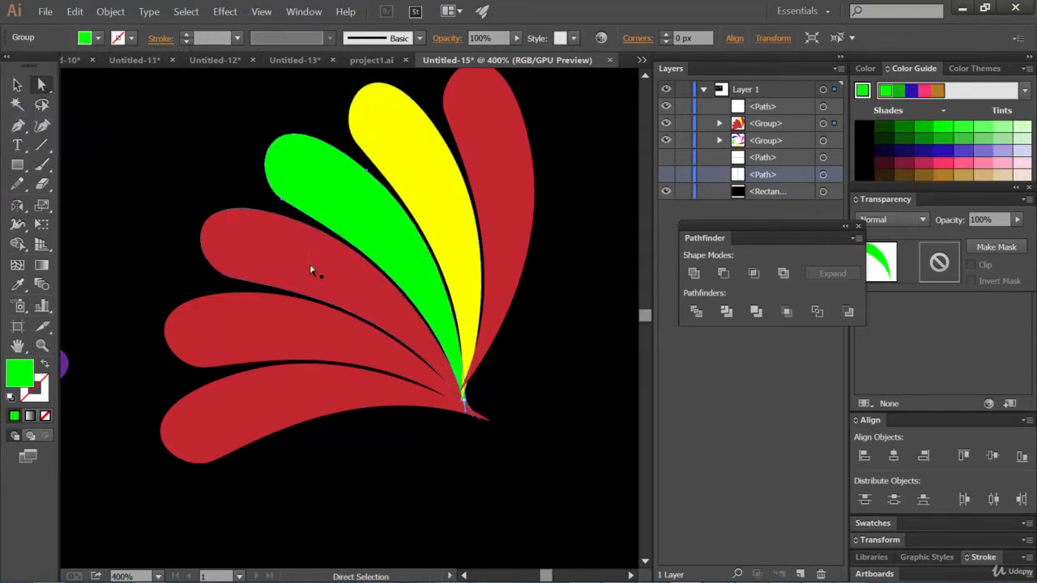
left_click(97, 38)
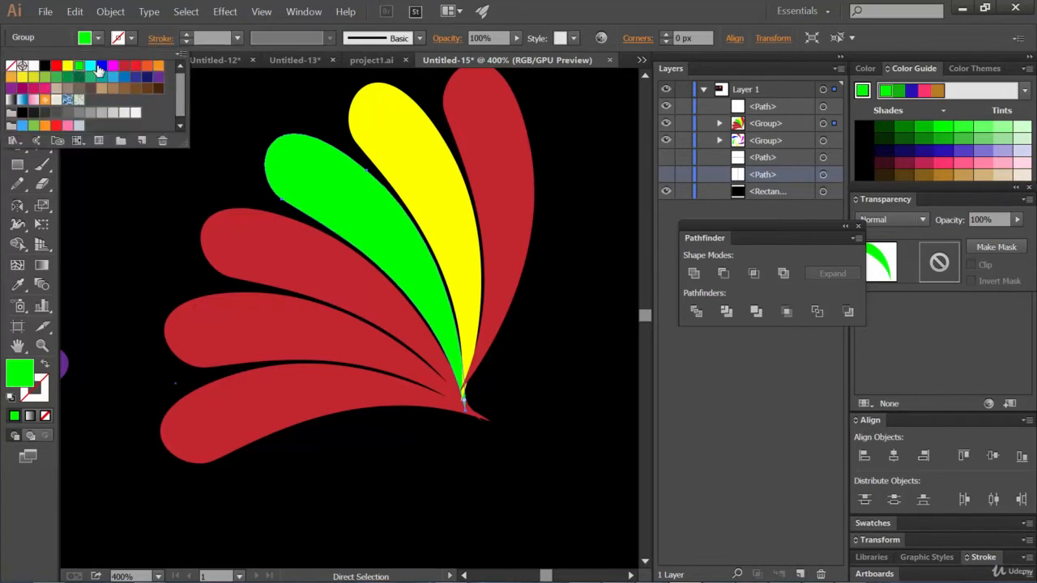
left_click(102, 68)
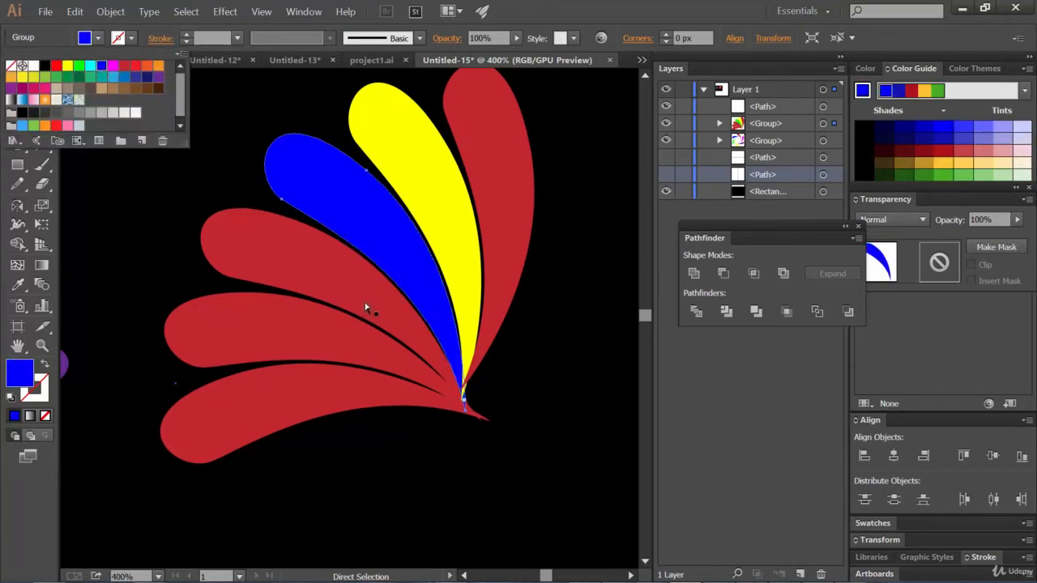
left_click(78, 66)
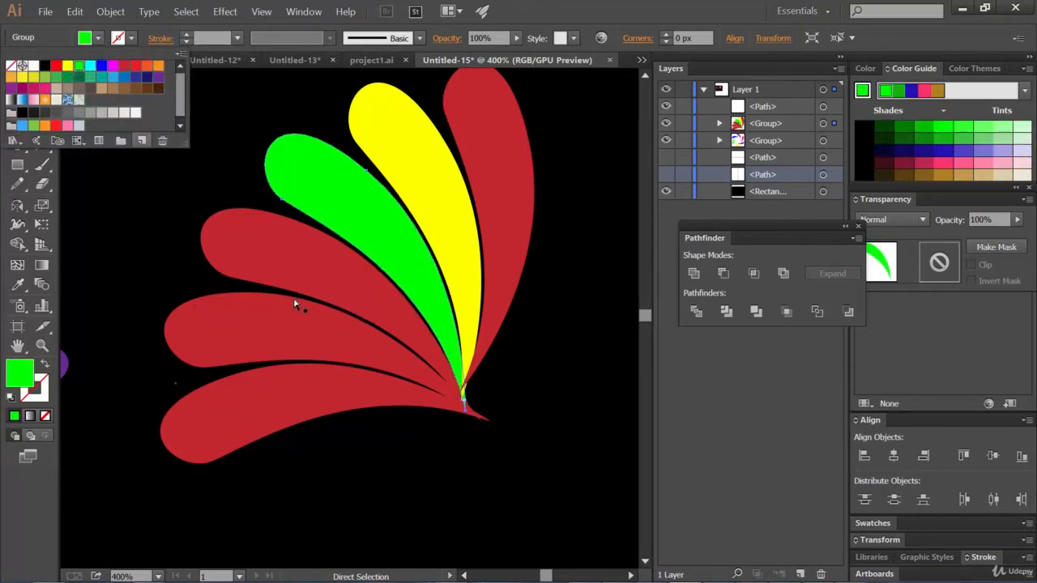
Fill the fourth petal of the fan, beside the green one, with blue.
left_click(308, 272)
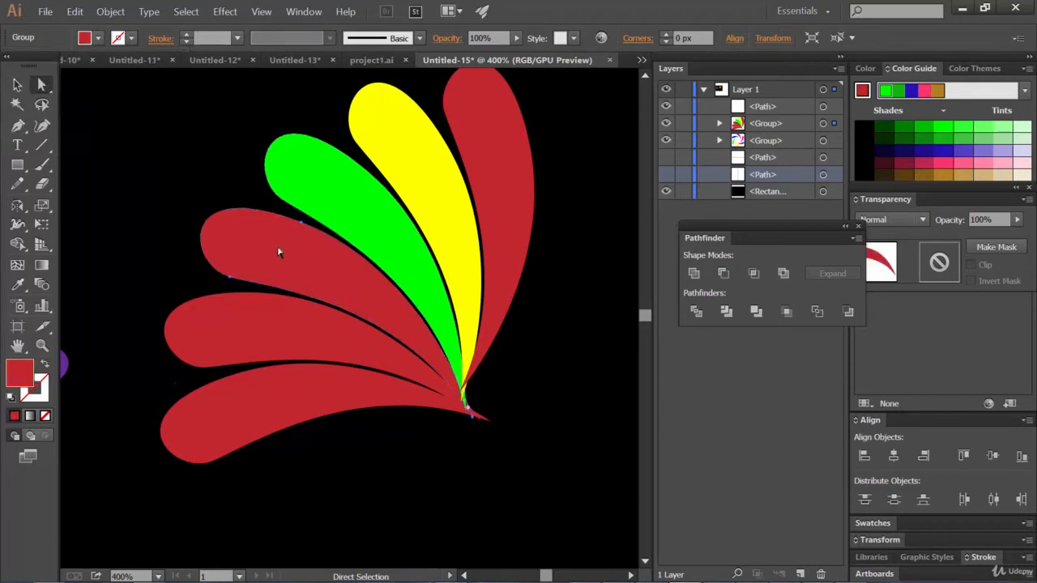
left_click(98, 38)
left_click(103, 66)
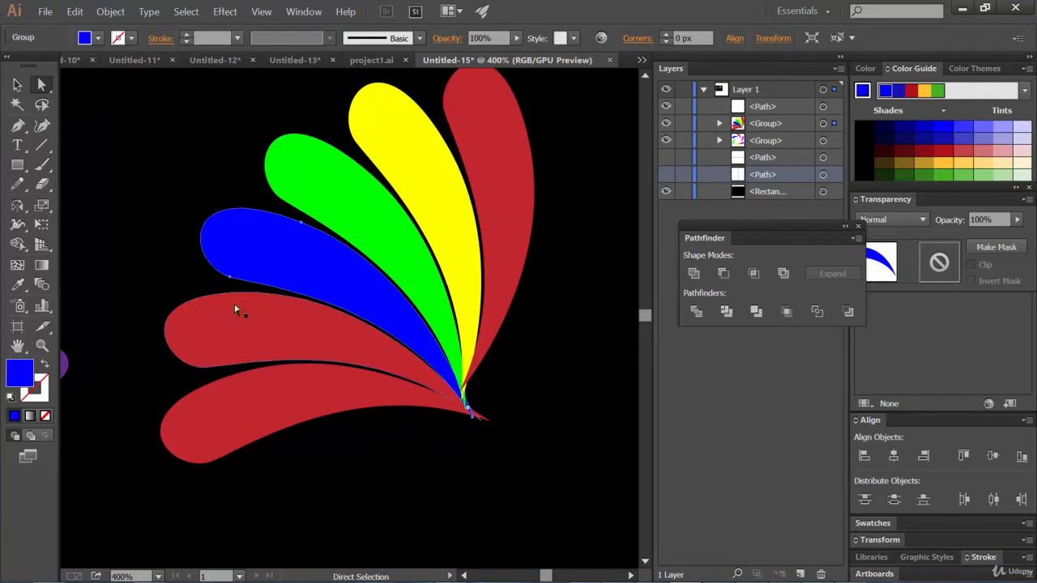
Fill the fifth petal of the fan, beside the blue one, with magenta.
left_click(239, 337)
left_click(98, 38)
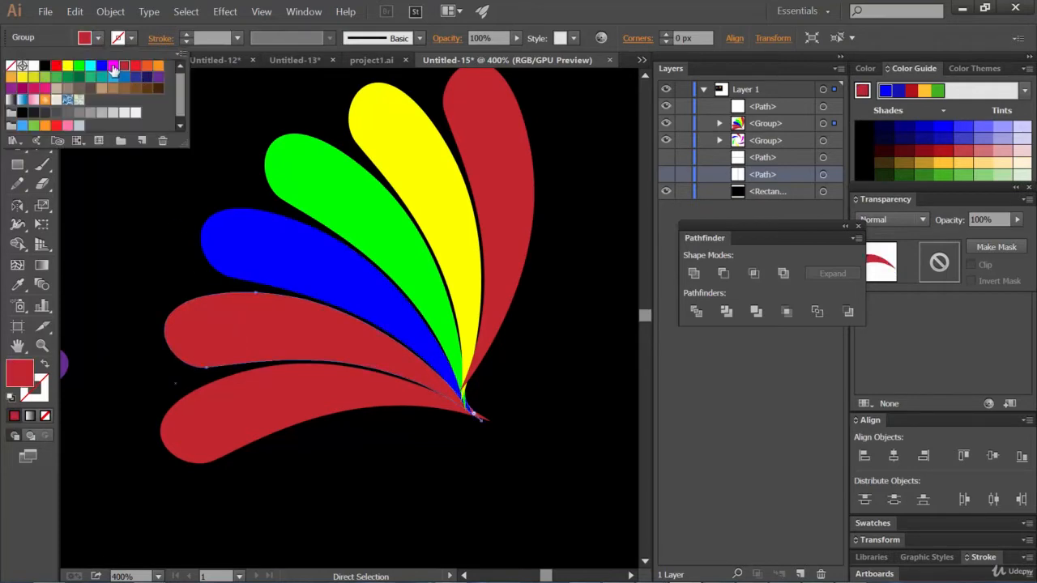
left_click(112, 66)
Try purple on the lowest petal of the fan, then fill it with orange.
left_click(302, 404)
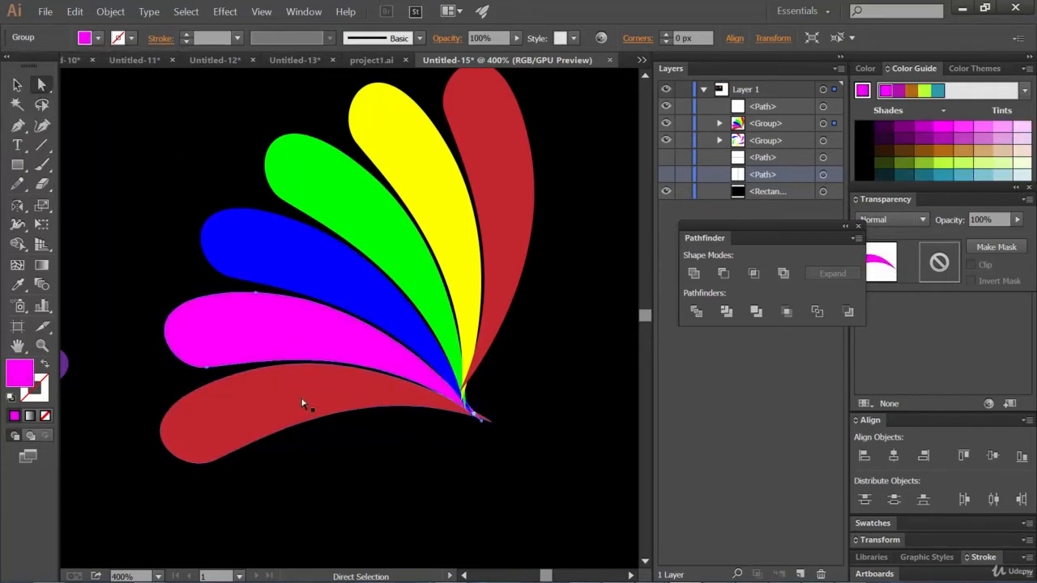
left_click(302, 403)
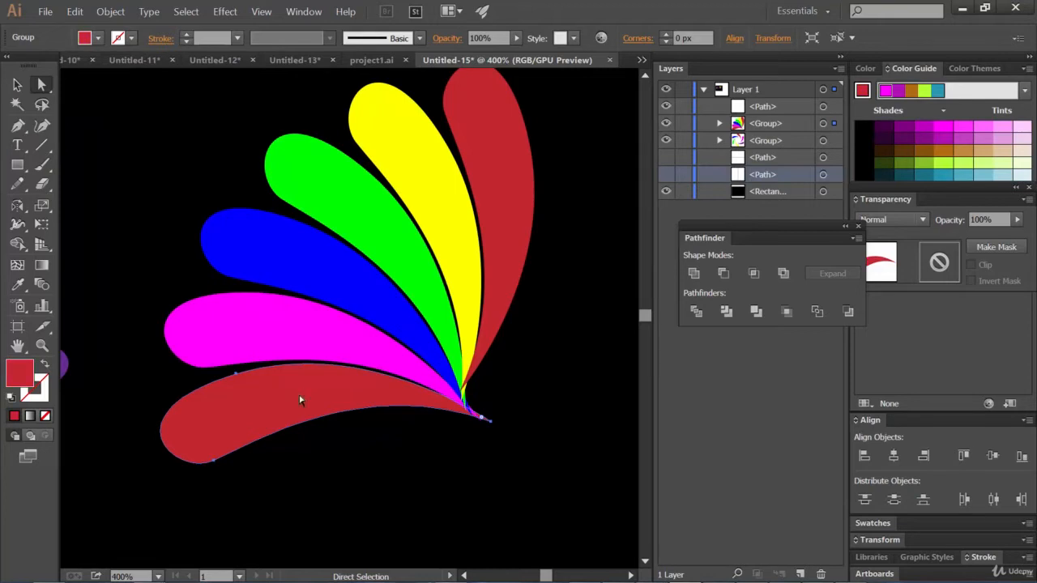
left_click(98, 38)
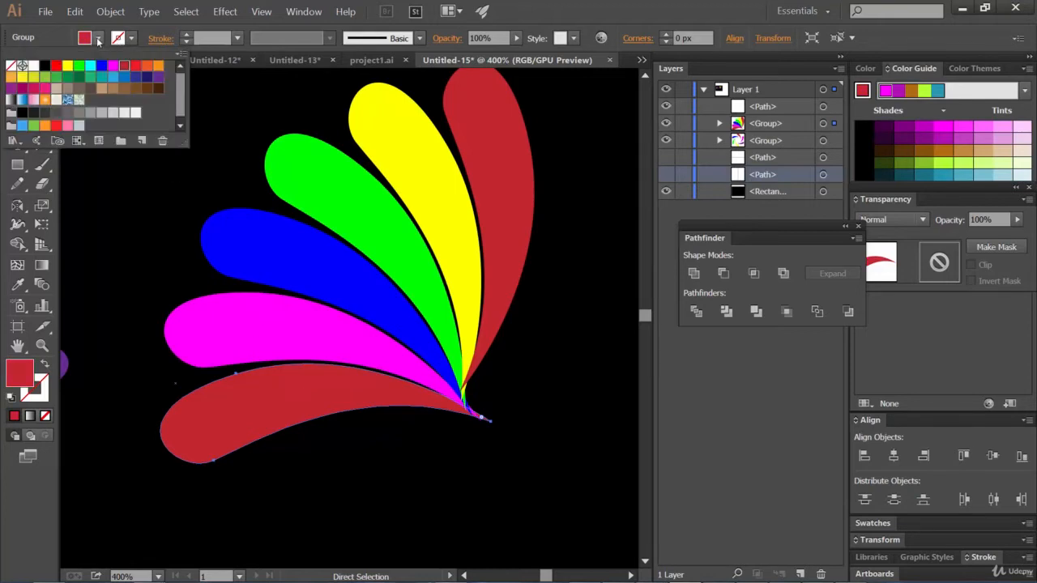
left_click(159, 82)
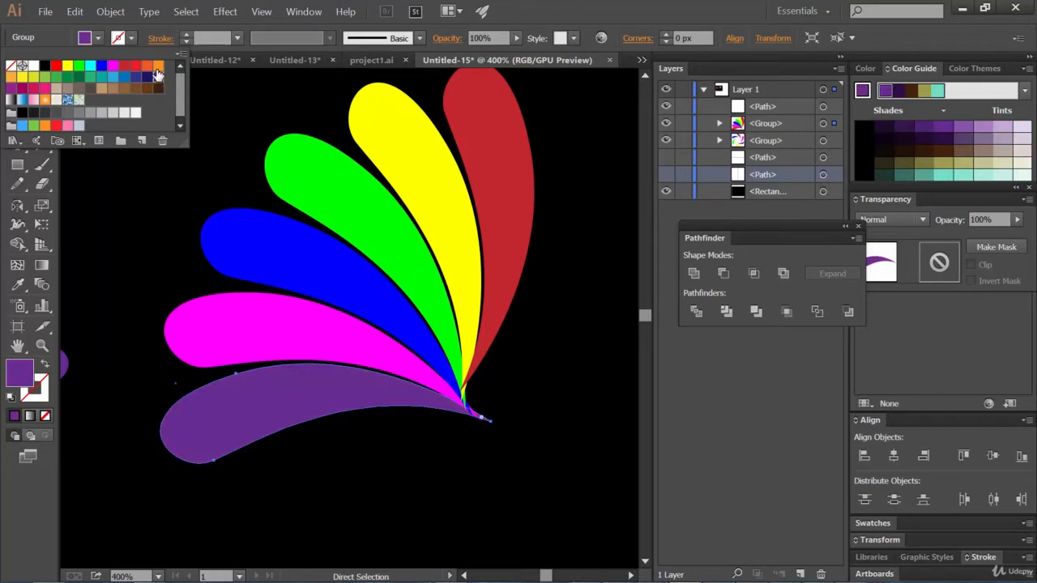
left_click(159, 66)
left_click(578, 255)
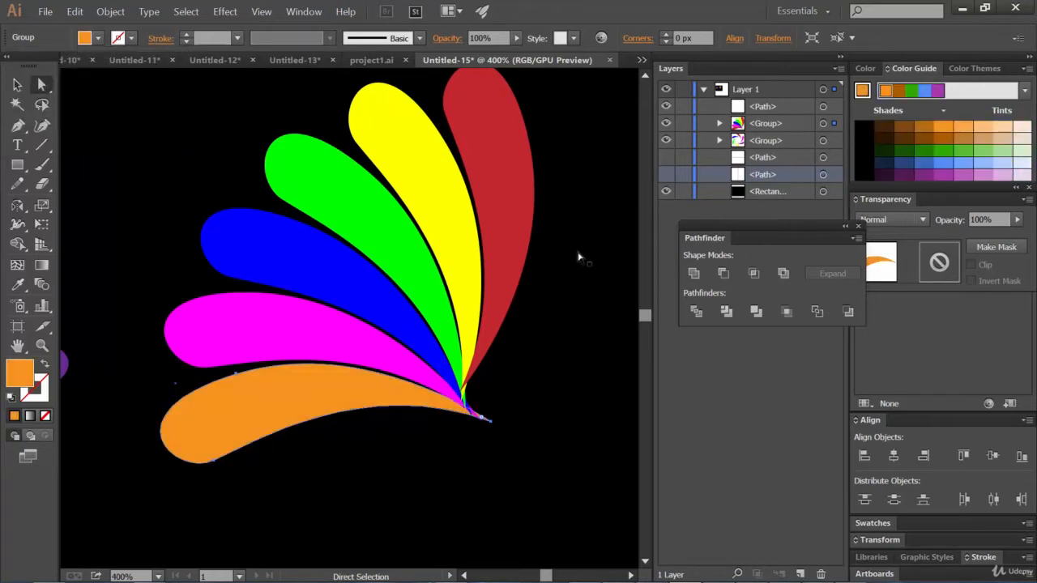
key("ctrl+minus")
key("ctrl+minus")
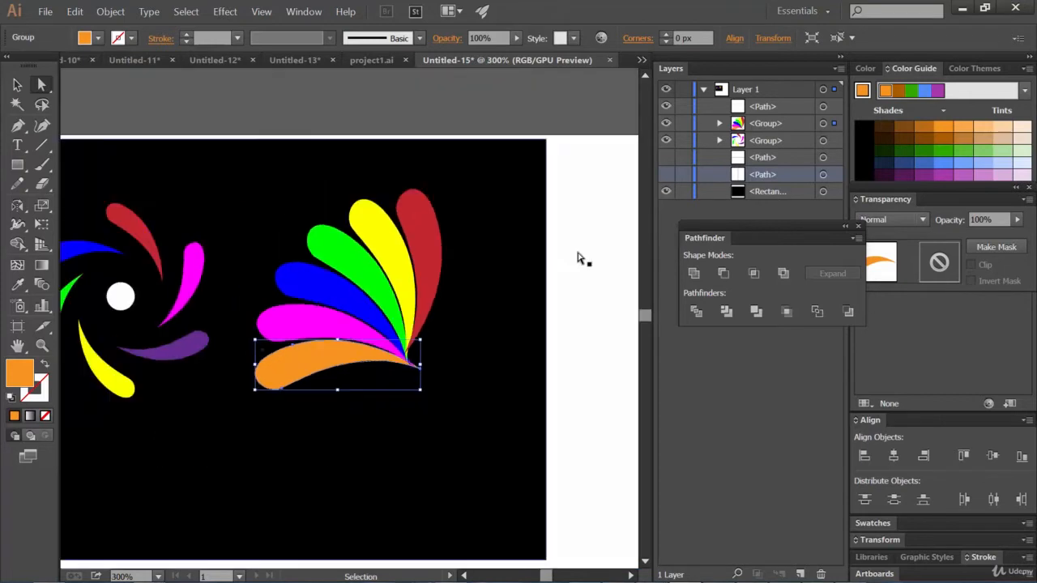
key("ctrl+minus")
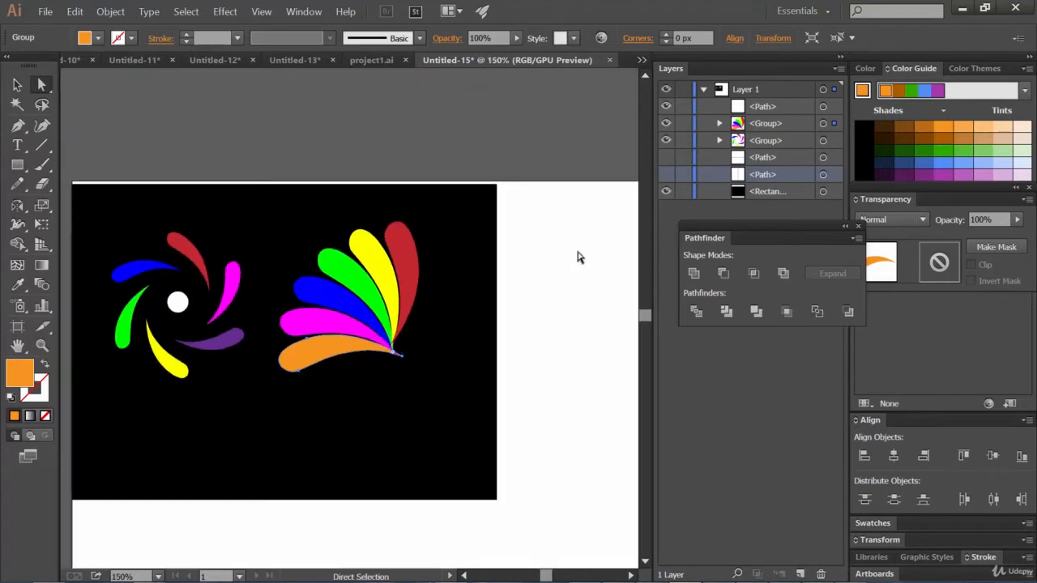
left_click(457, 364)
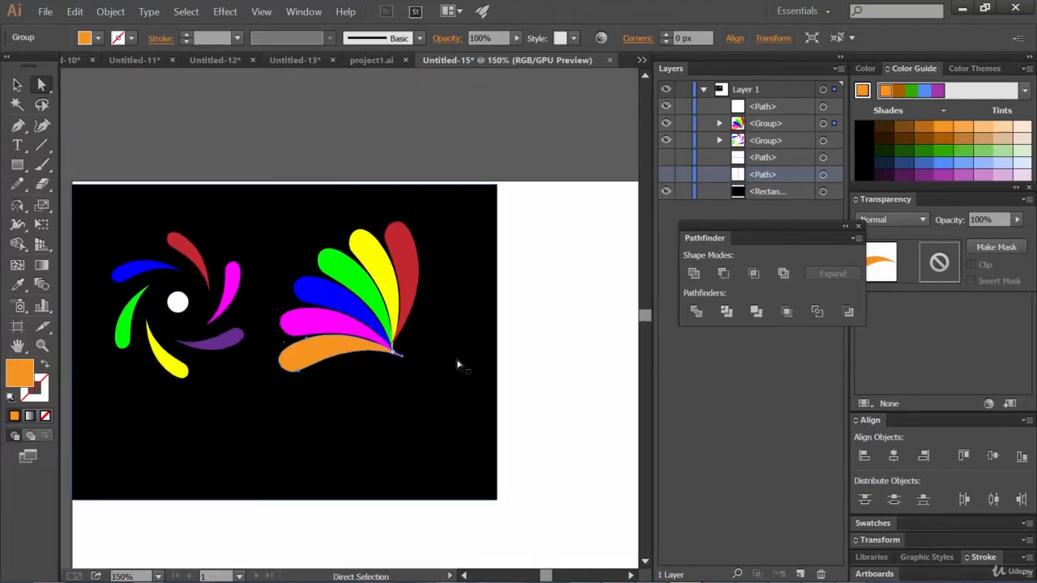
left_click(332, 318)
left_click(407, 283)
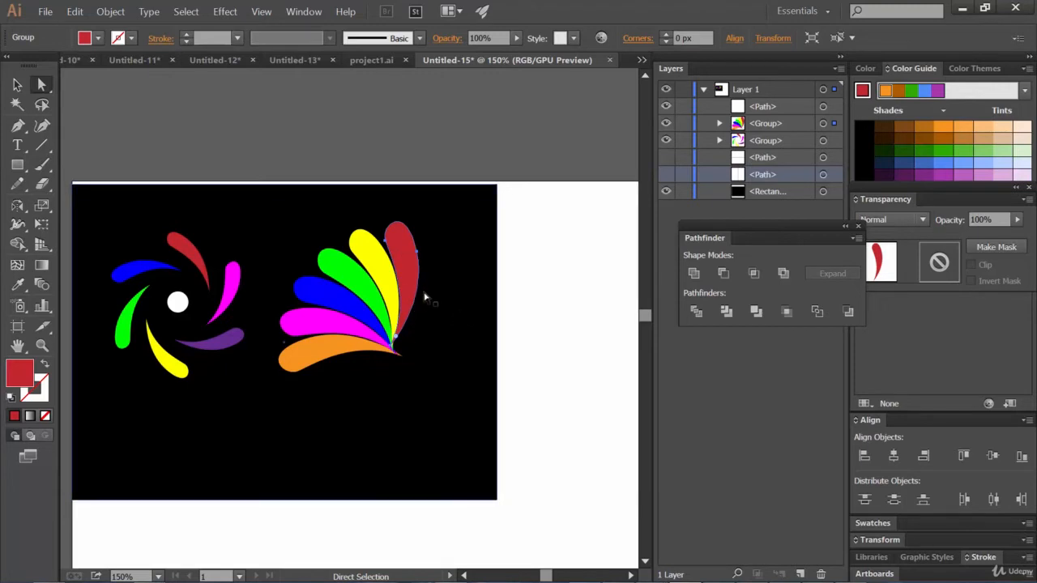
Undo the individual petal fills until the whole fan is red again.
key("ctrl+z")
key("ctrl+z")
key("ctrl+z")
key("ctrl+z")
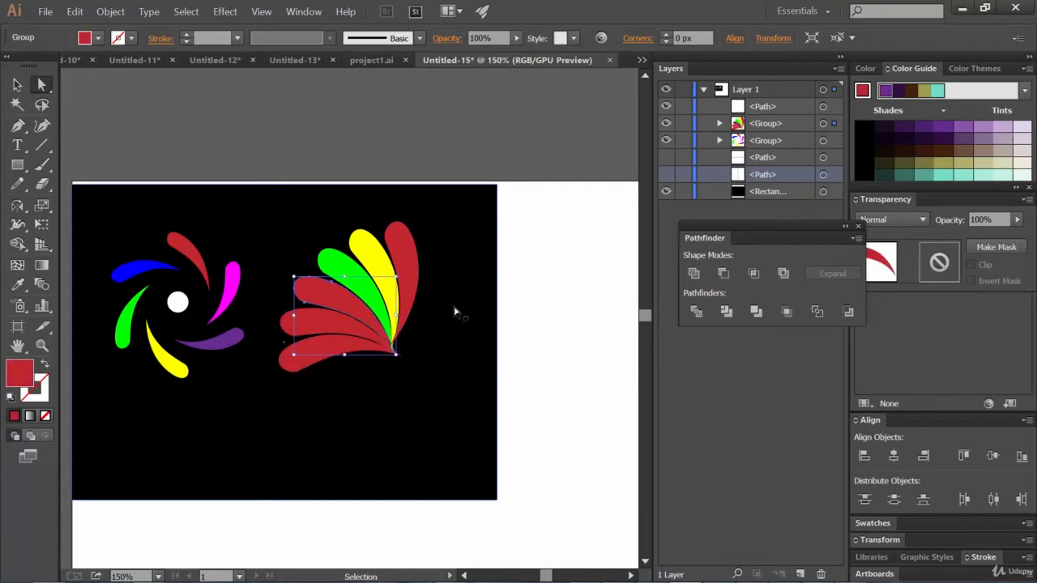
key("ctrl+z")
key("ctrl+z")
key("ctrl+z")
key("ctrl+z")
key("ctrl+z")
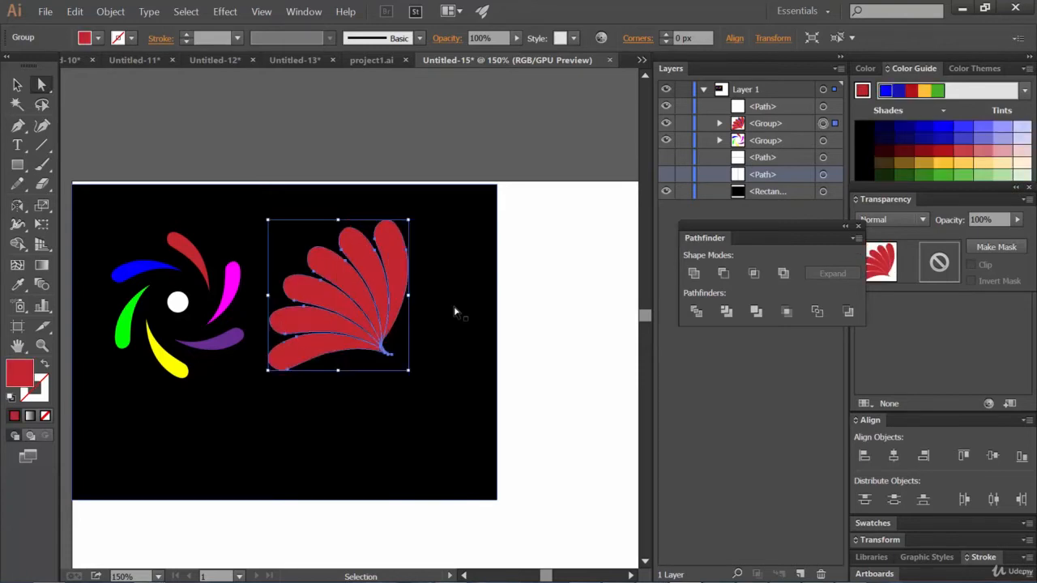
Undo the fan's move onto the black rectangle and its expansion into a group.
key("ctrl+z")
key("ctrl+z")
key("ctrl+z")
key("ctrl+z")
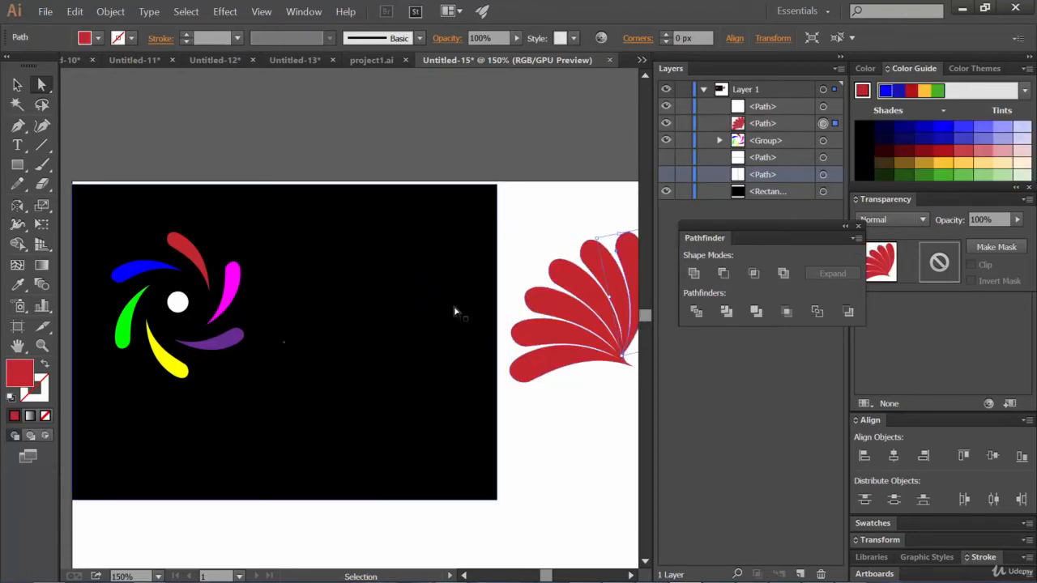
key("ctrl+z")
key("ctrl+z")
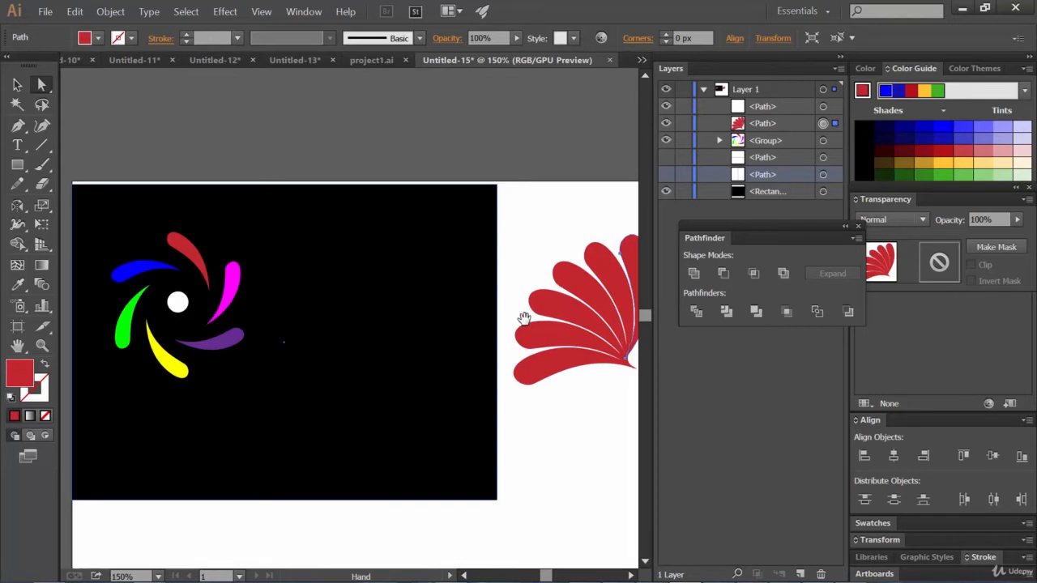
Undo the rotated Transform copies back to the single red petal.
left_click_drag(547, 314, 271, 350)
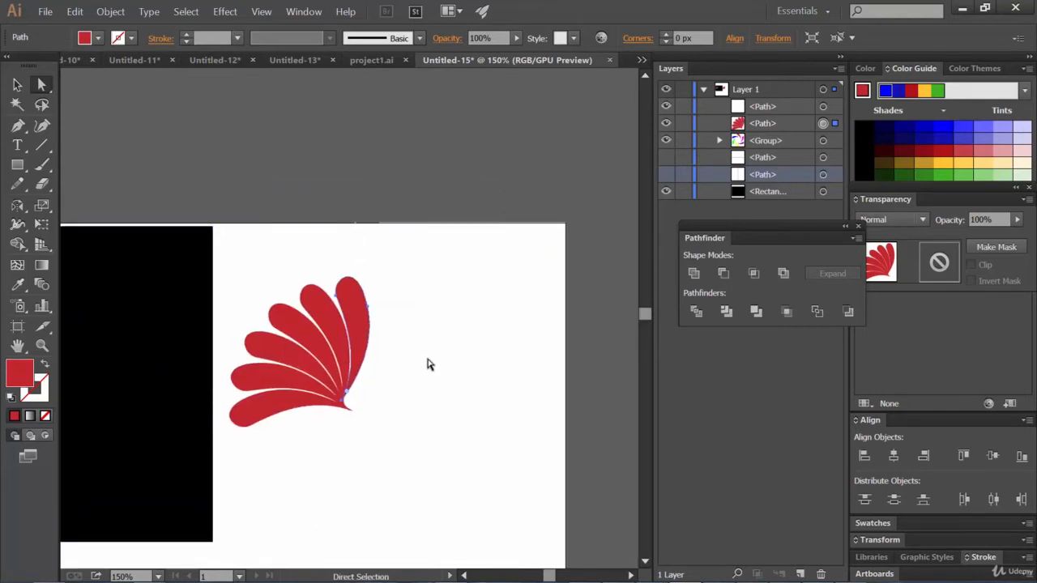
key("ctrl+z")
key("ctrl+z")
key("ctrl+z")
key("ctrl+z")
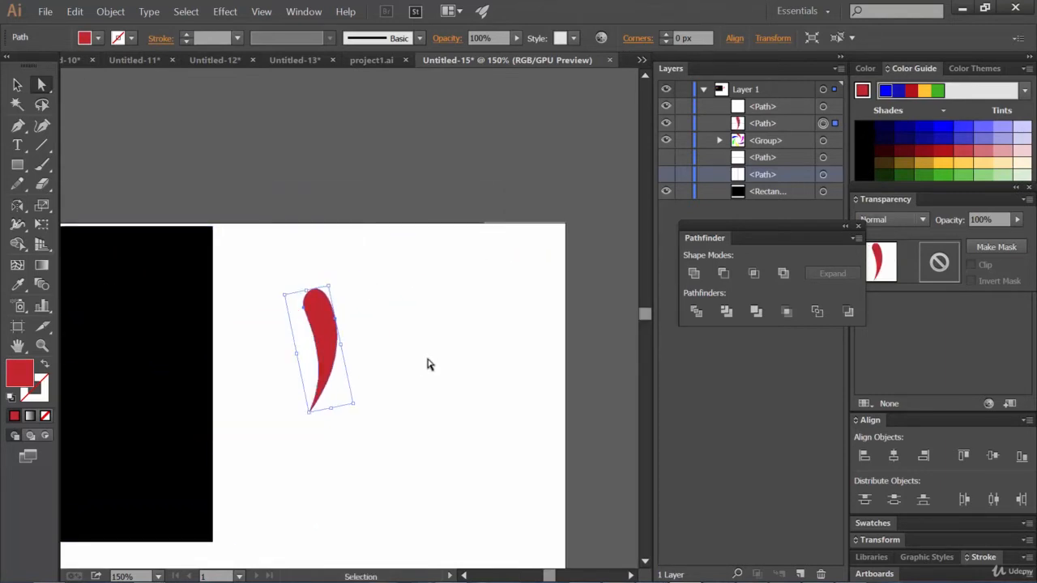
key("ctrl+z")
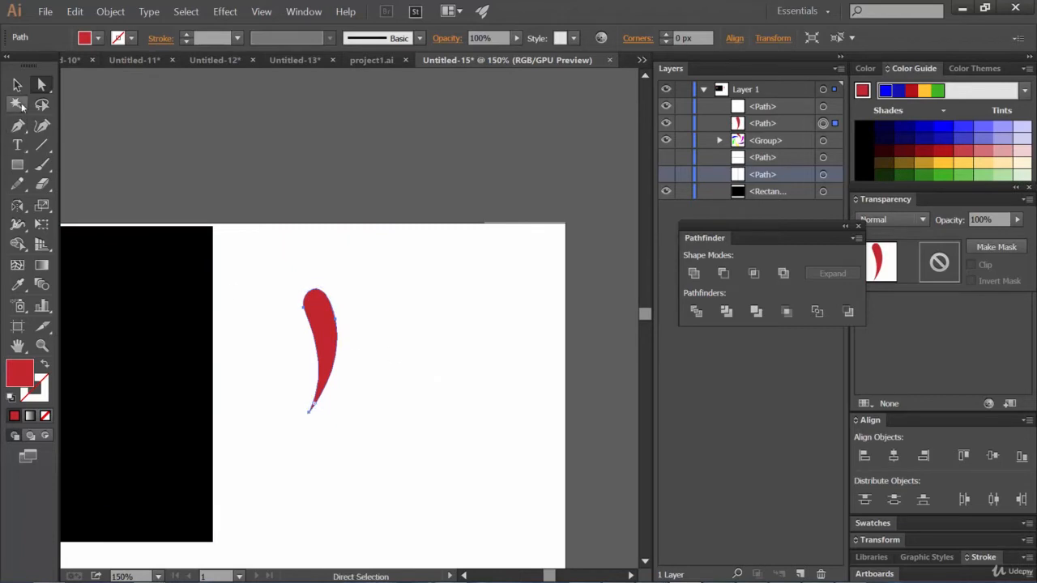
Directly select the anchor point on the petal's inner edge and extend its lower handle inward to deepen the curve.
left_click(333, 329)
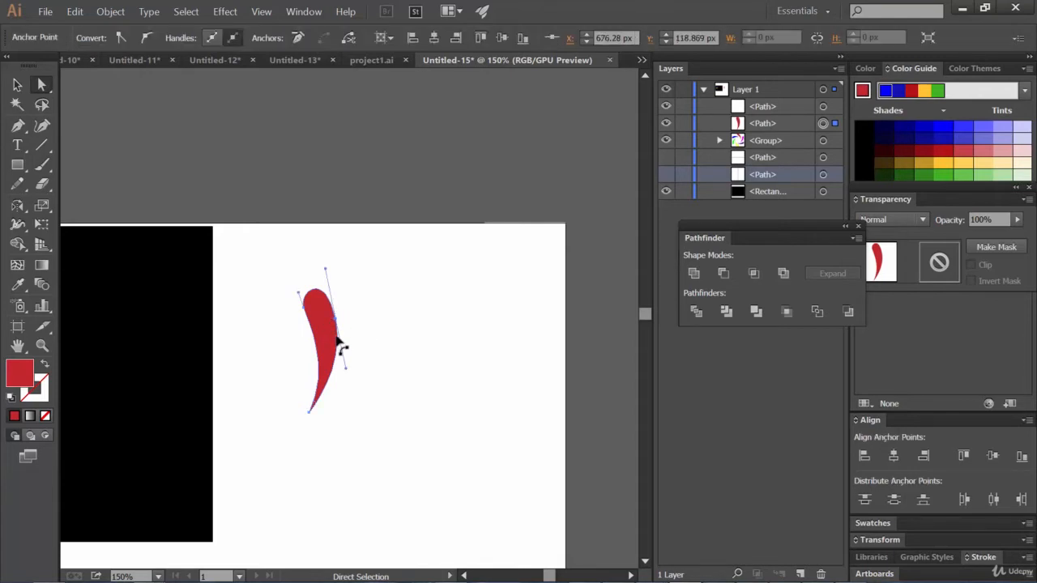
left_click(305, 306)
scroll(315, 335, "up", 3)
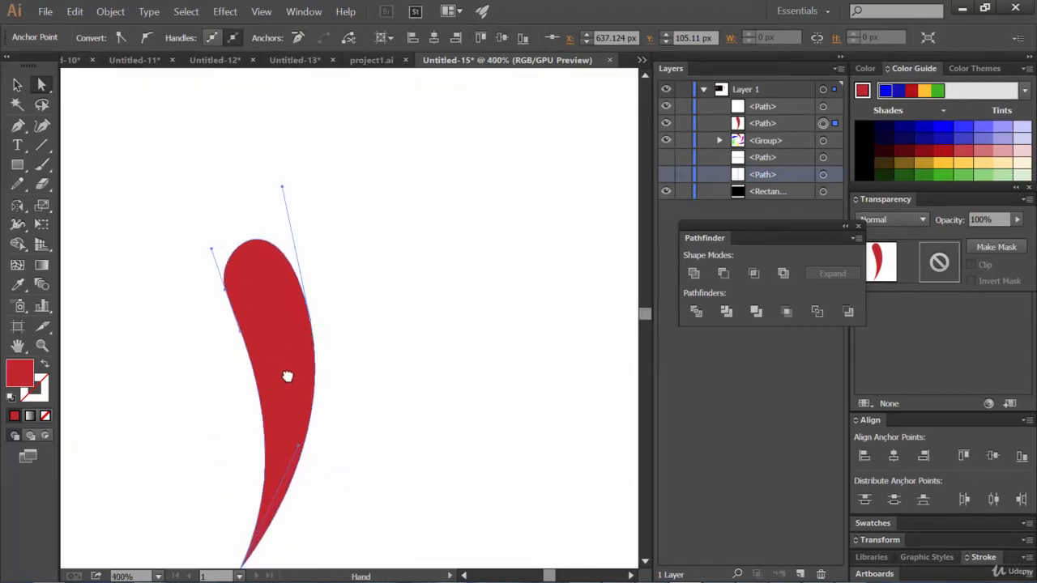
left_click_drag(284, 375, 294, 273)
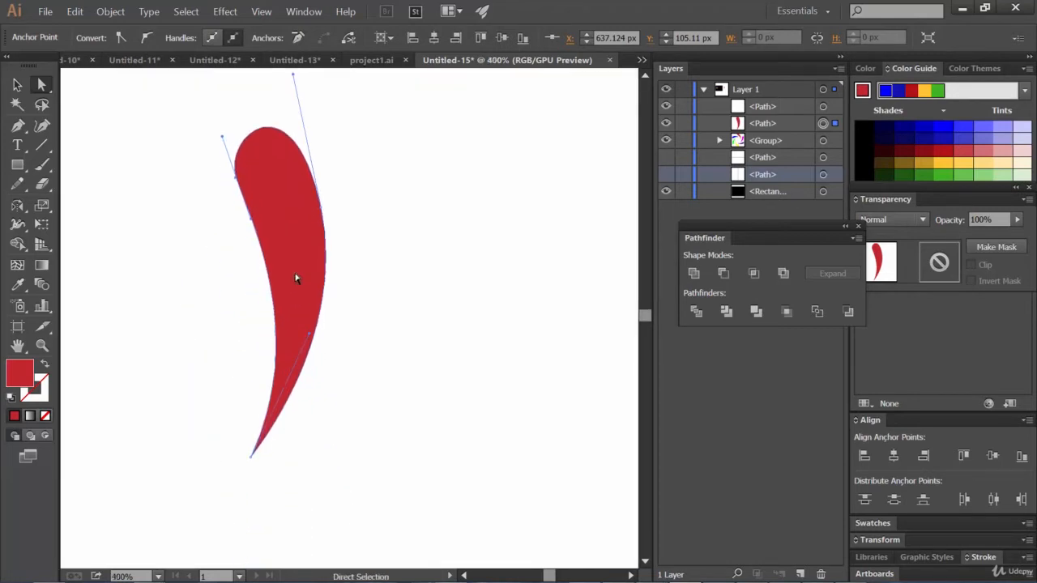
left_click_drag(253, 225, 313, 243)
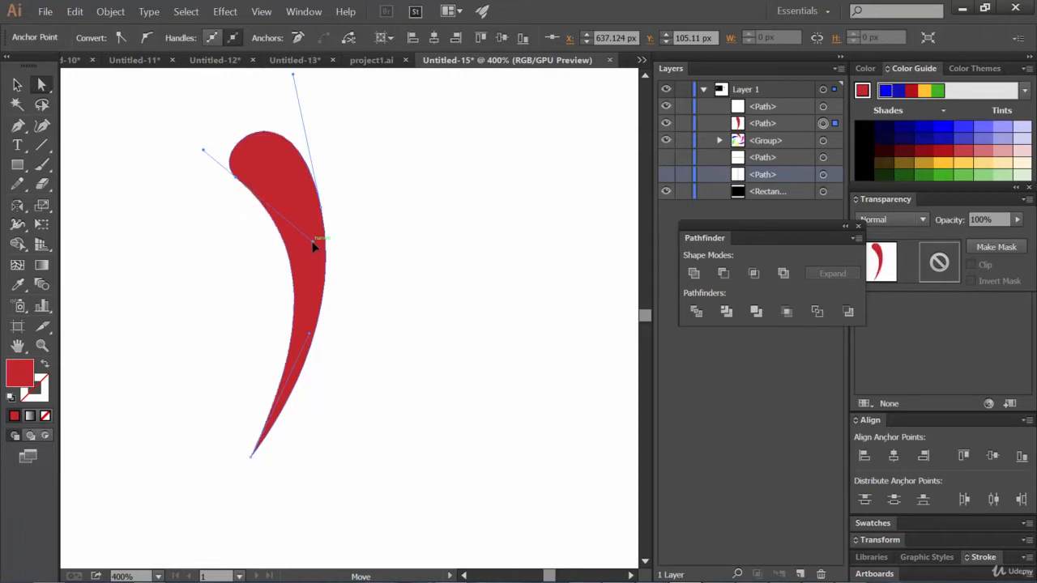
left_click(414, 306)
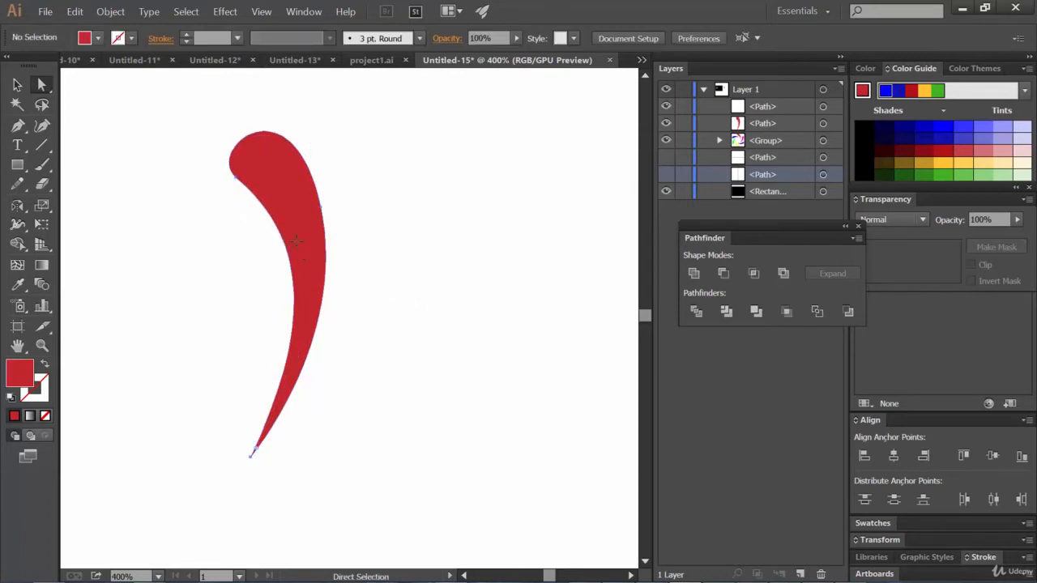
Extend the inner-edge anchor's upper handle up and outward to stretch the petal's rounded head.
left_click(298, 249)
left_click(235, 179)
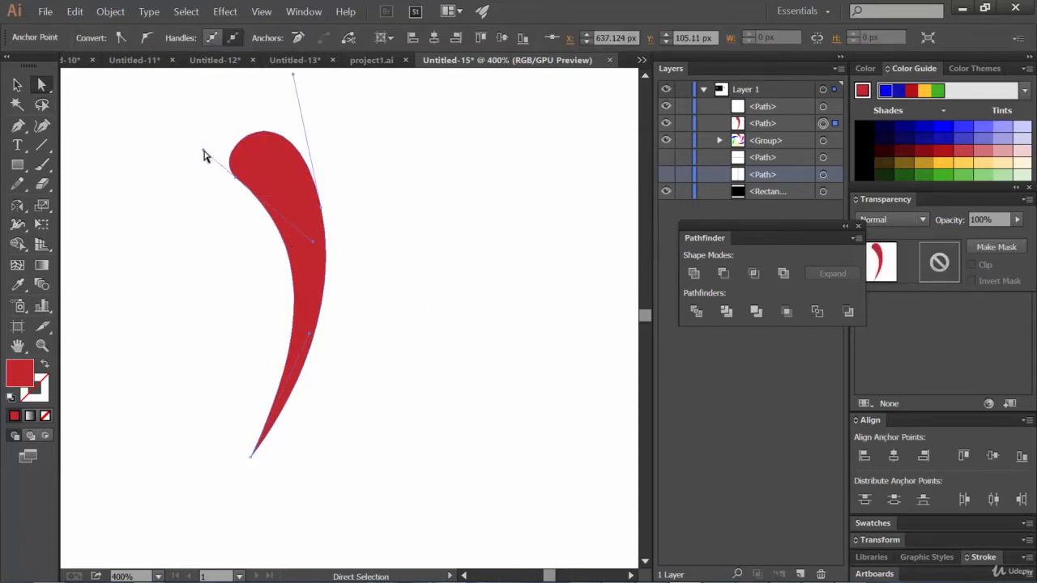
left_click_drag(203, 151, 165, 107)
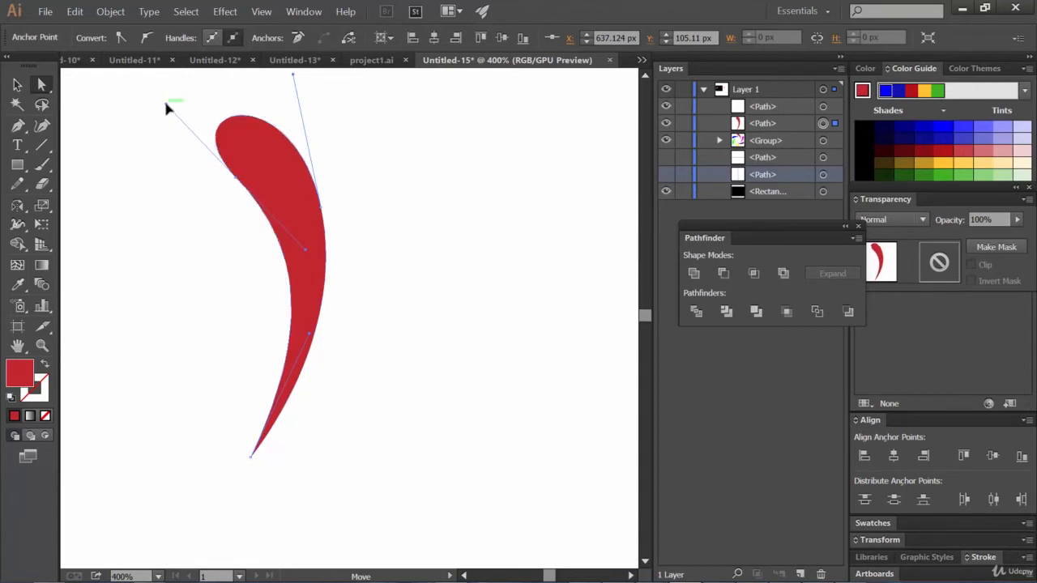
left_click(484, 311)
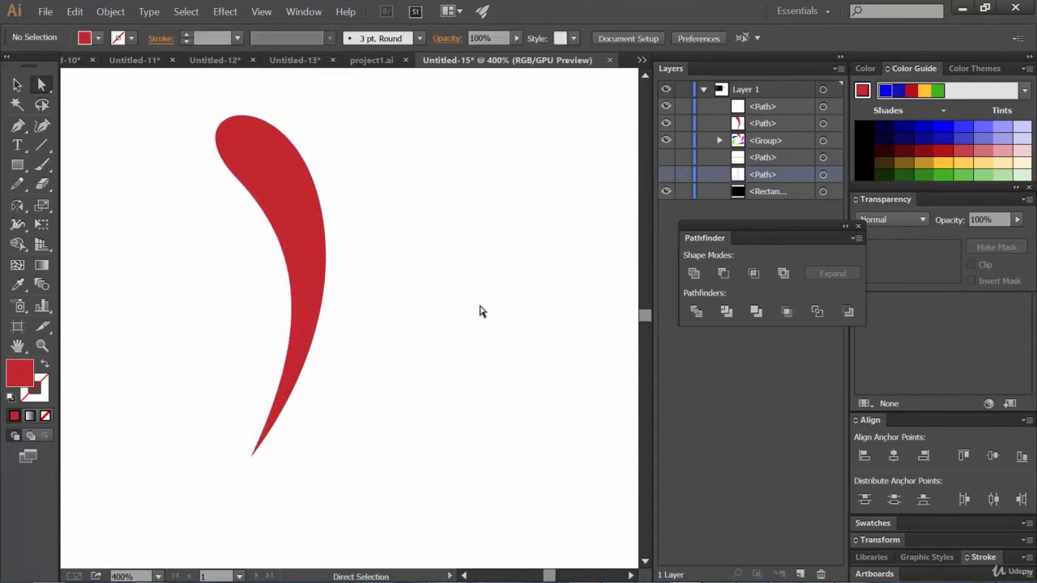
Lengthen the inner-edge anchor's lower handle past the petal's outer edge to narrow the petal's lower half.
left_click(284, 232)
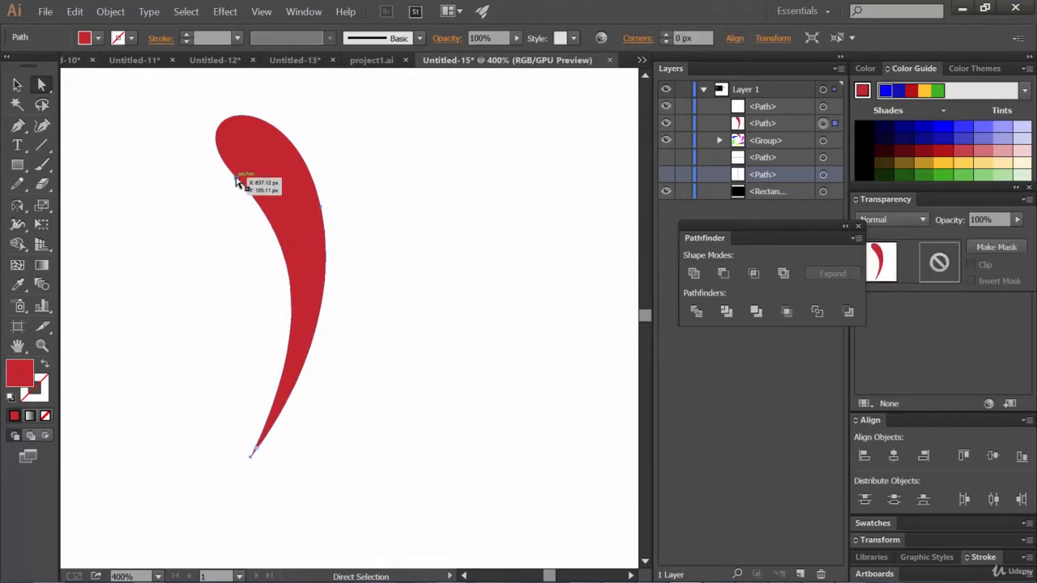
left_click(235, 173)
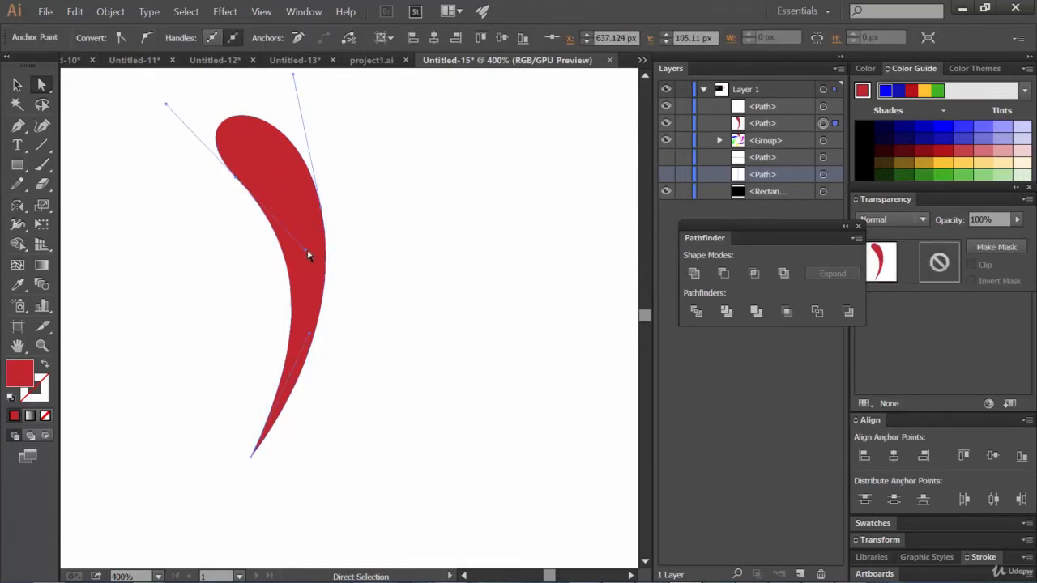
left_click_drag(309, 252, 330, 277)
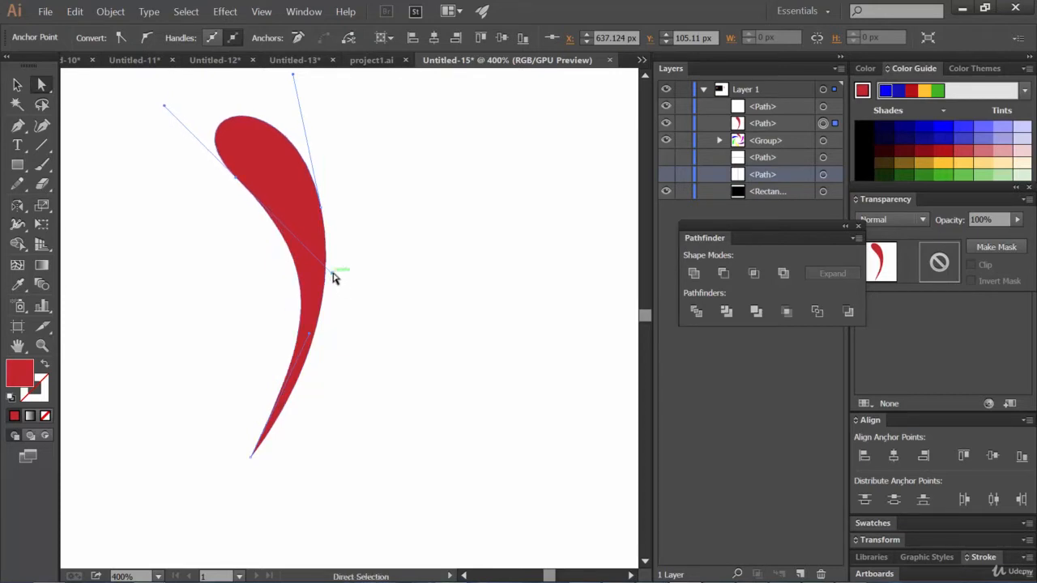
left_click_drag(332, 274, 328, 269)
left_click(398, 305)
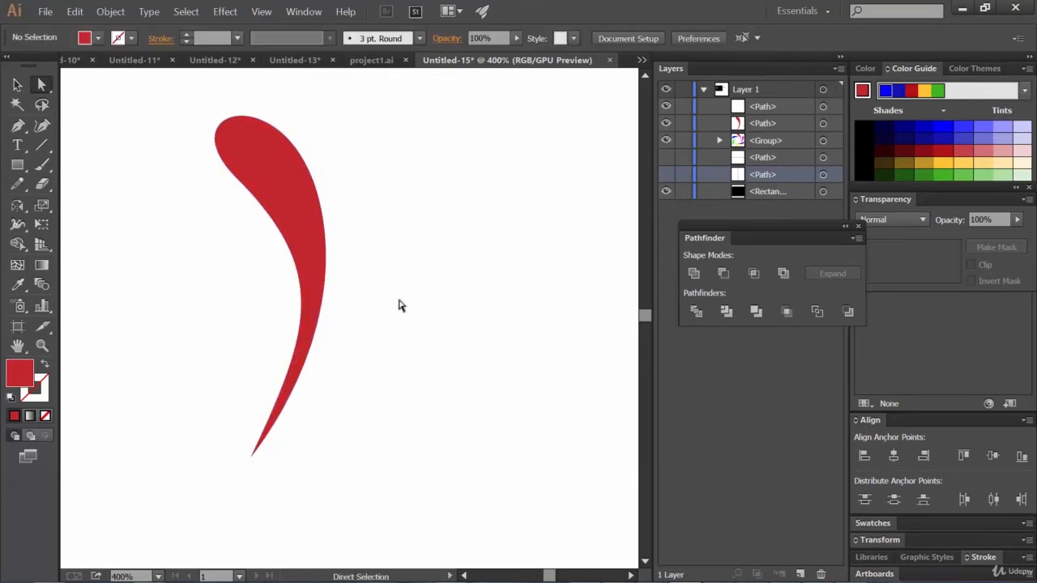
Convert the anchor point at the petal's lower tip to a corner with the Anchor Point tool.
left_click(253, 455)
left_click(251, 459)
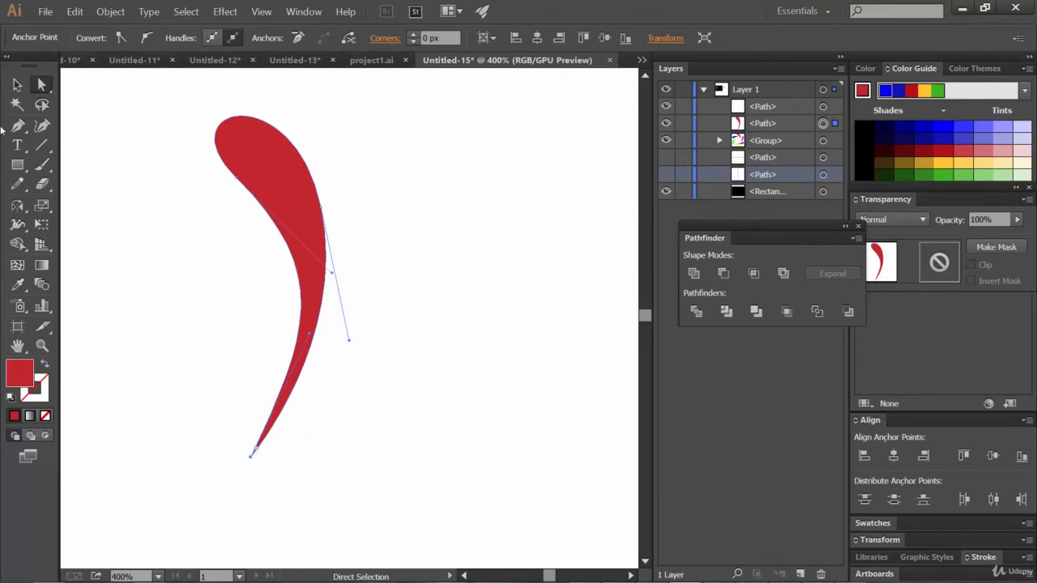
left_click_drag(19, 129, 108, 193)
key("shift+c")
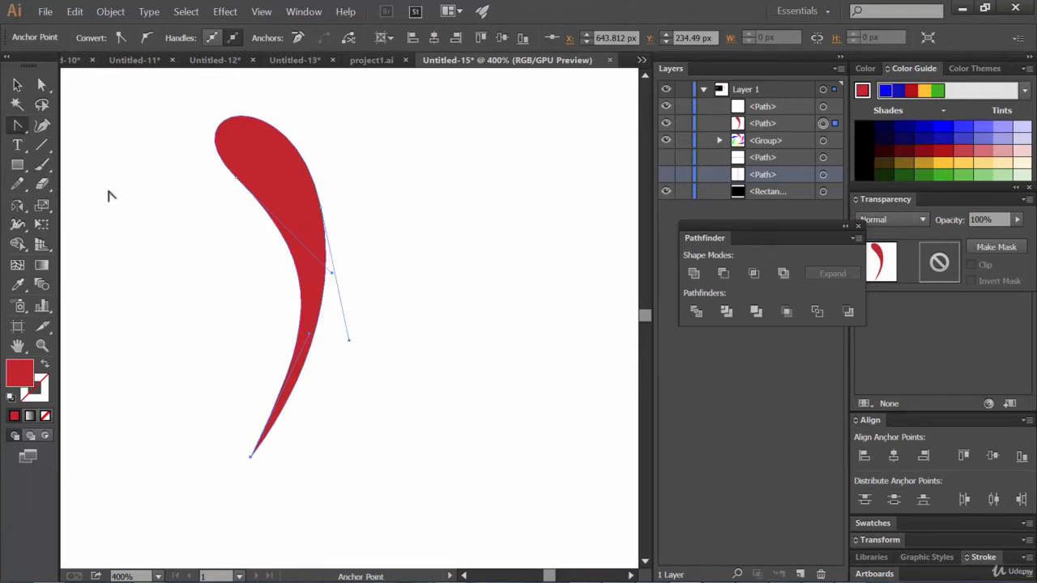
left_click(251, 457)
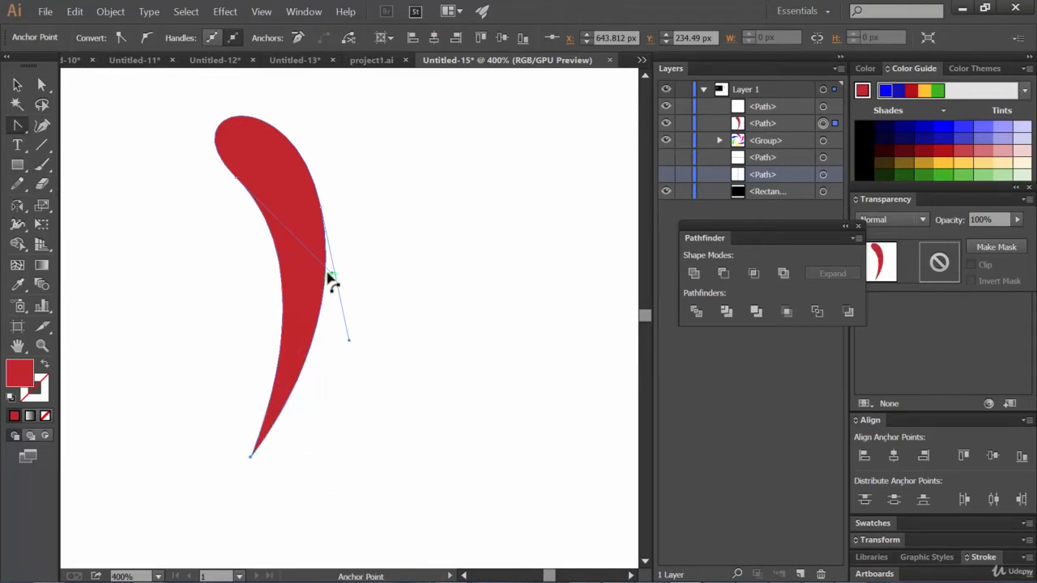
Extend the inner-edge anchor's lower handle further outward with Direct Selection to slim the petal's tail, and reselect the petal.
key("a")
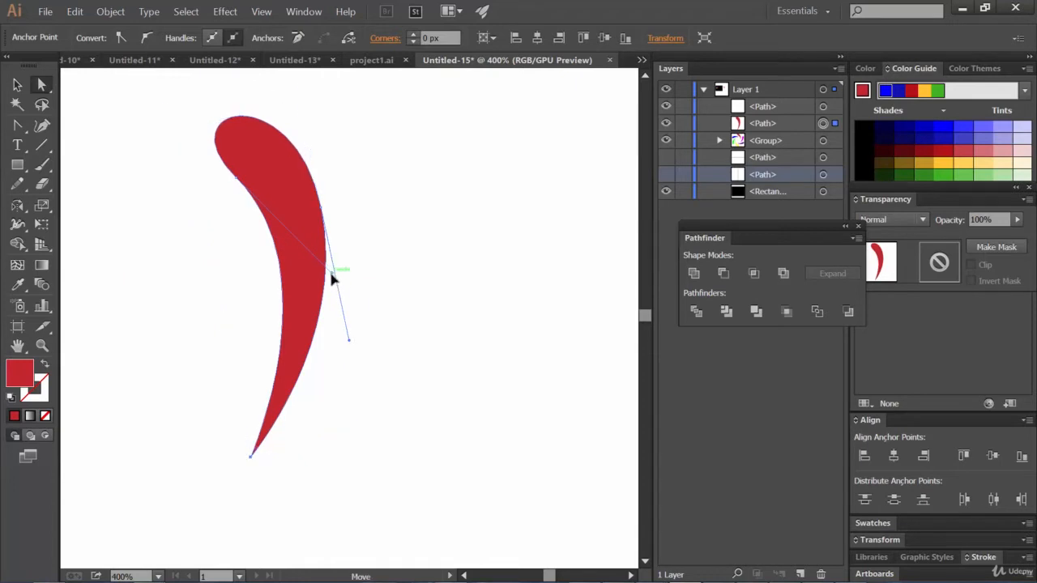
left_click_drag(332, 278, 352, 302)
left_click(426, 300)
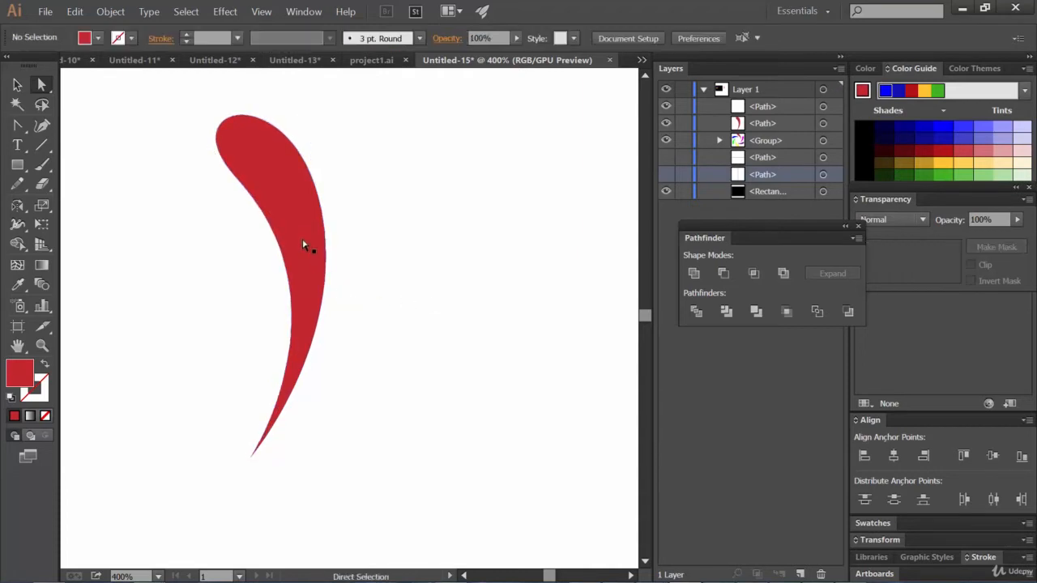
left_click(322, 307)
left_click(251, 457)
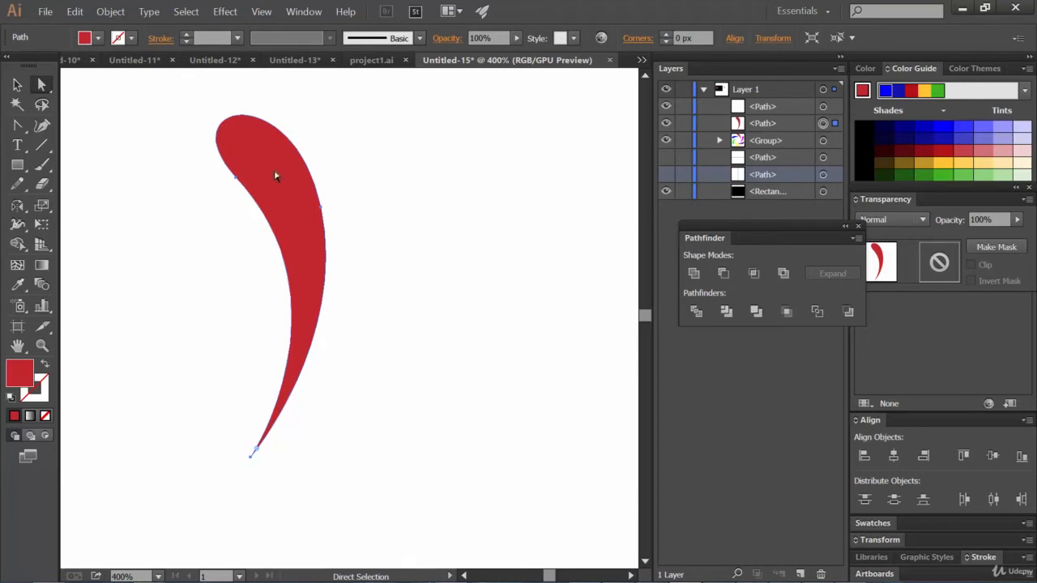
Nudge the anchor point on the petal's inner edge 6 px to the right to slim the petal.
left_click(237, 177)
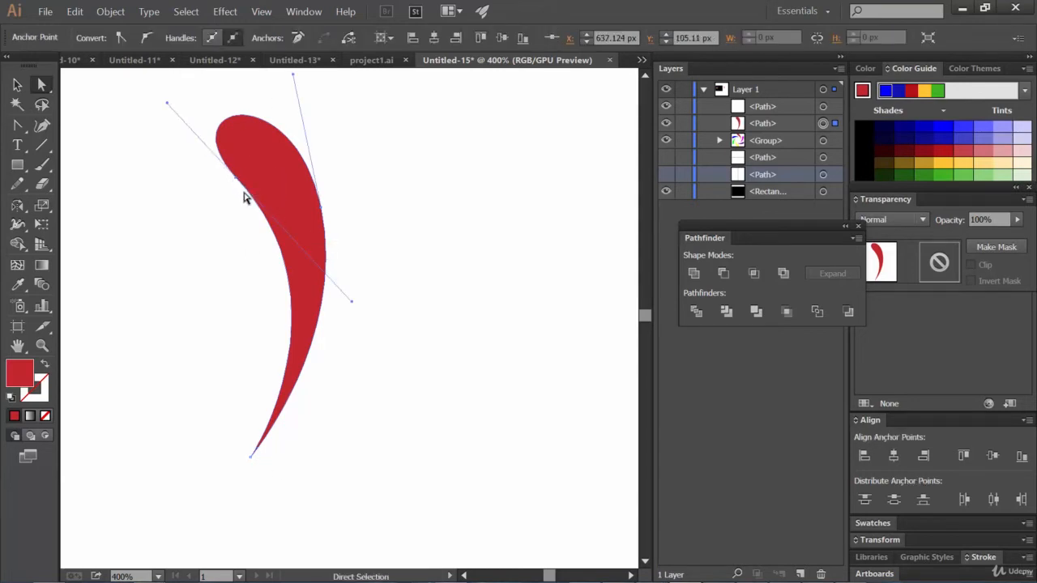
key("Right")
key("Right")
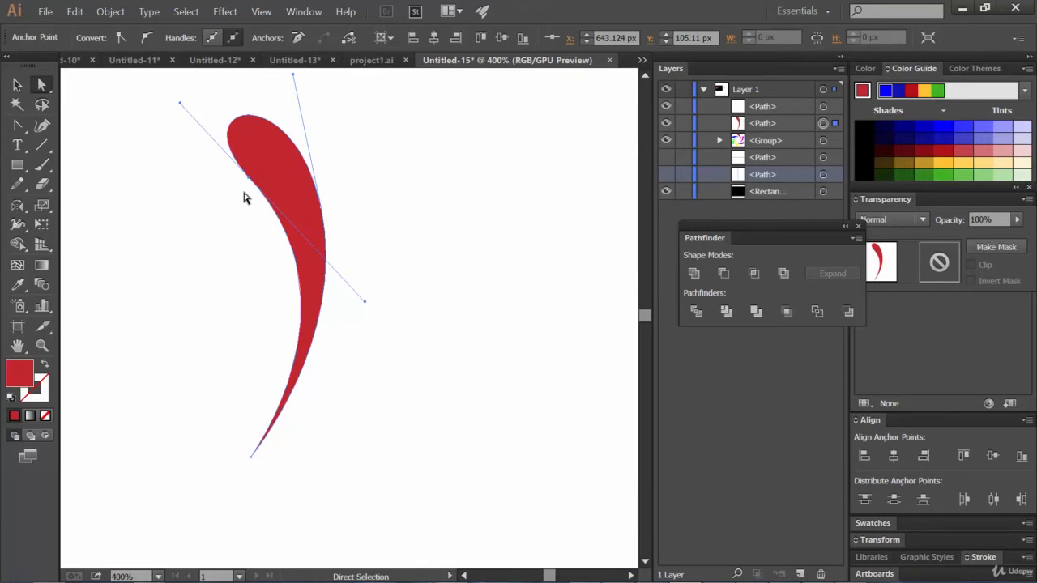
Start a Transform effect on the petal with the preview enabled and 5 copies.
left_click(223, 14)
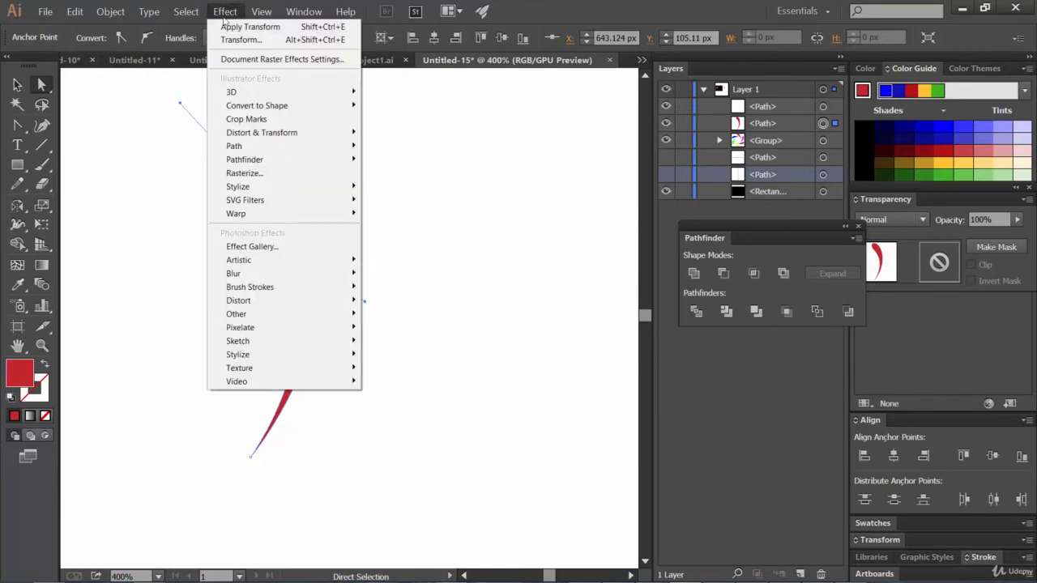
mouse_move(354, 133)
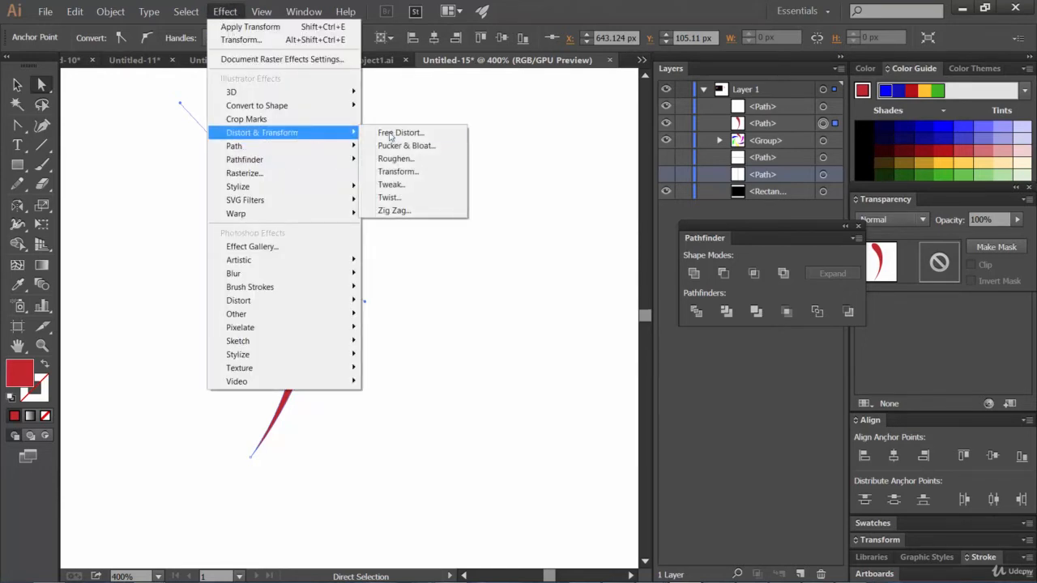
left_click(398, 172)
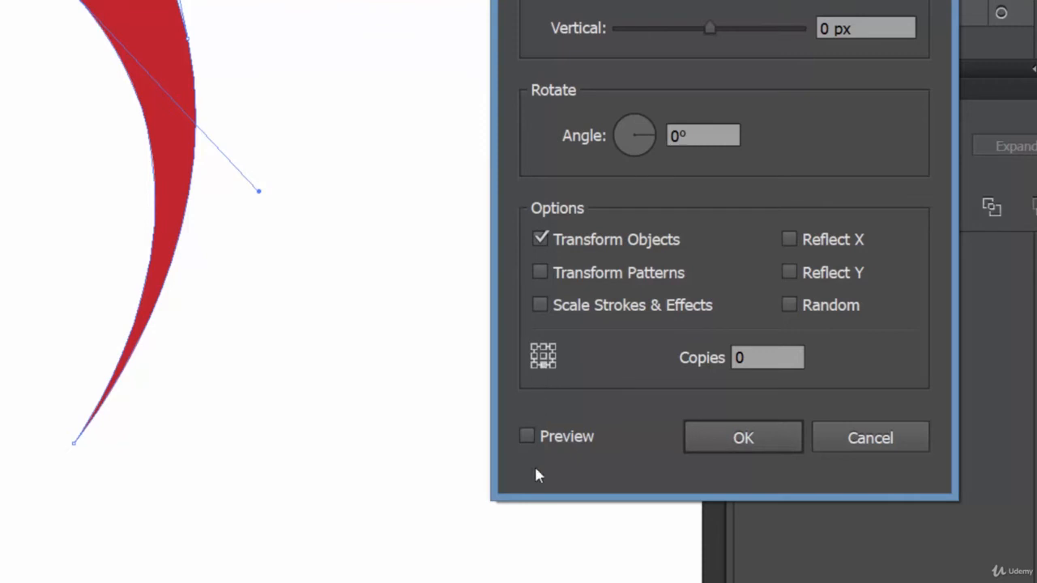
left_click(558, 437)
left_click(785, 356)
Set the Transform effect's rotation angle to 15° and apply it to fan out the petal copies.
left_click(693, 136)
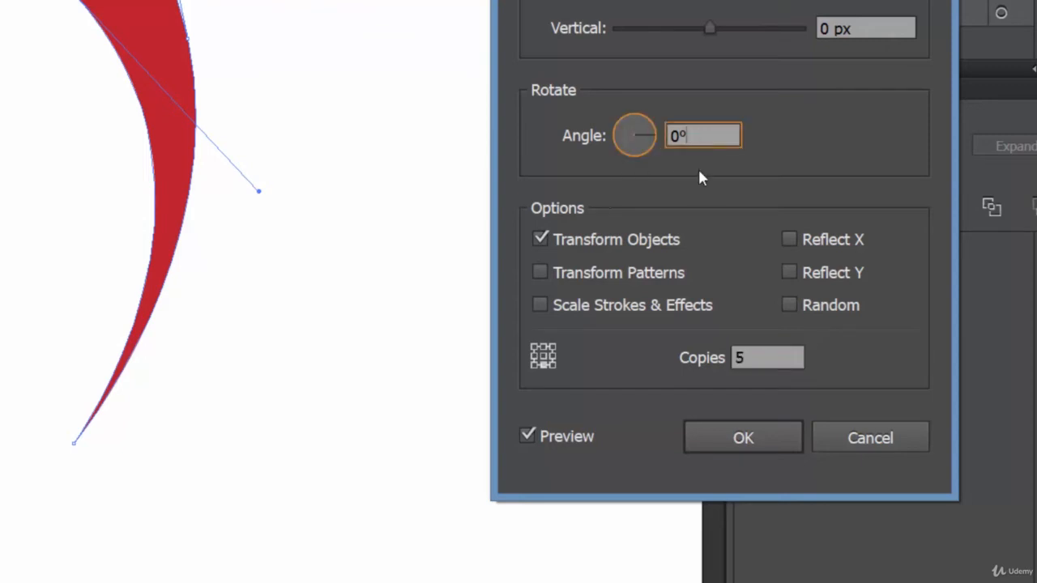
key("Up")
key("Up")
key("Up")
key("Up")
key("Up")
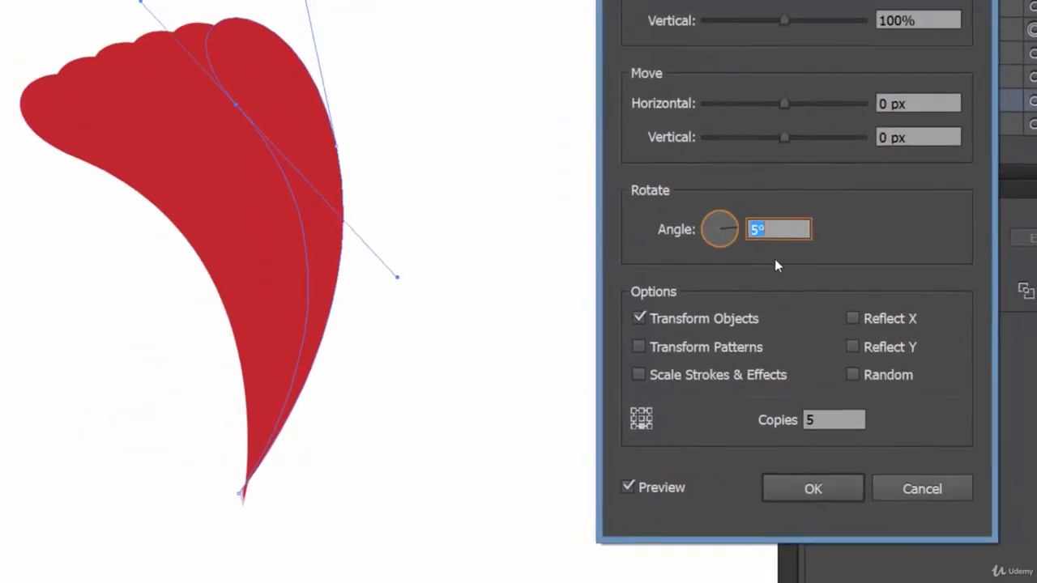
key("Up")
key("Up")
key("Up")
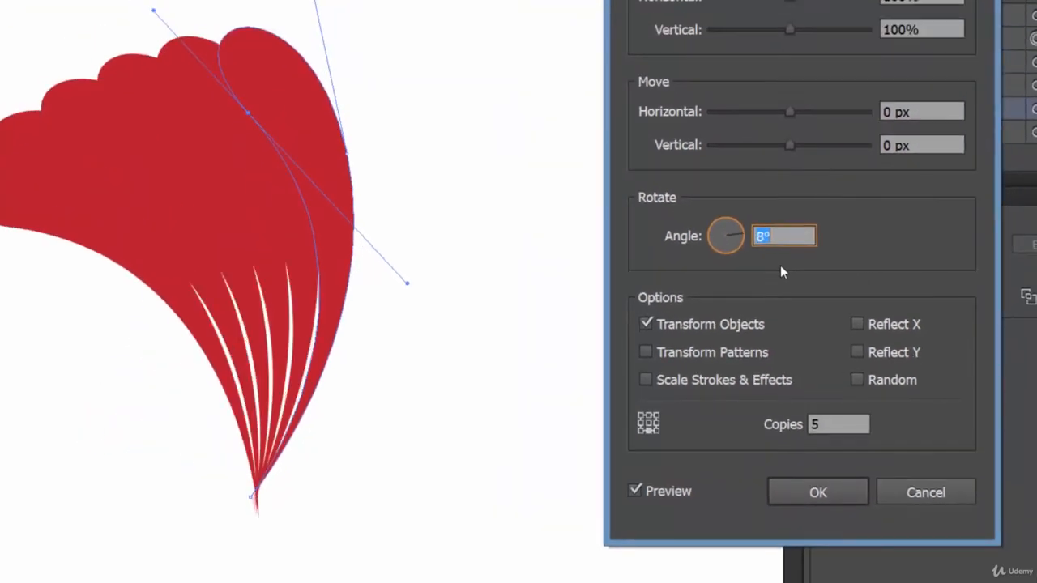
key("Up")
key("Up")
key("Up")
key("Up")
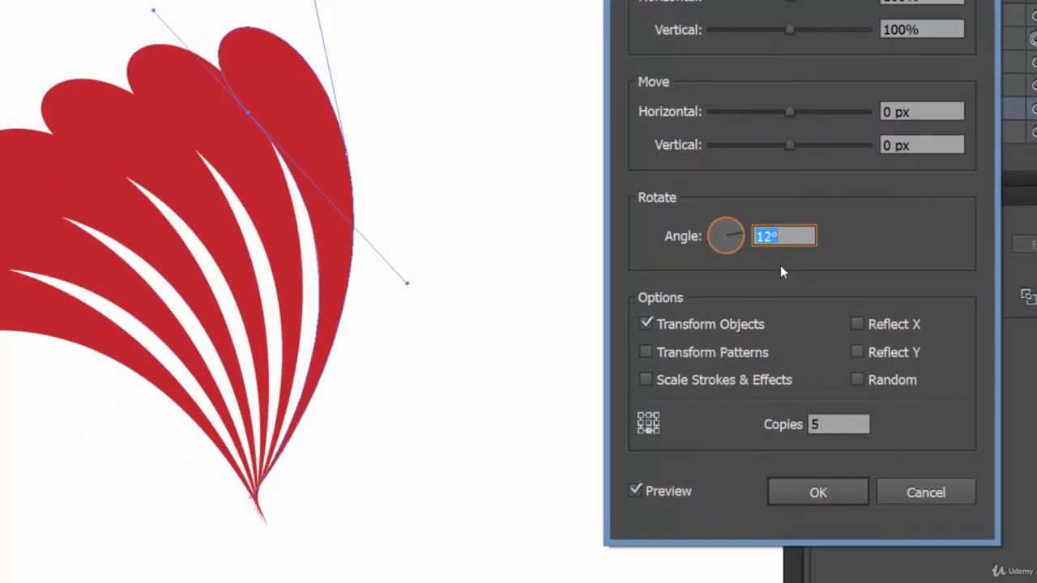
key("Up")
key("Up")
key("Up")
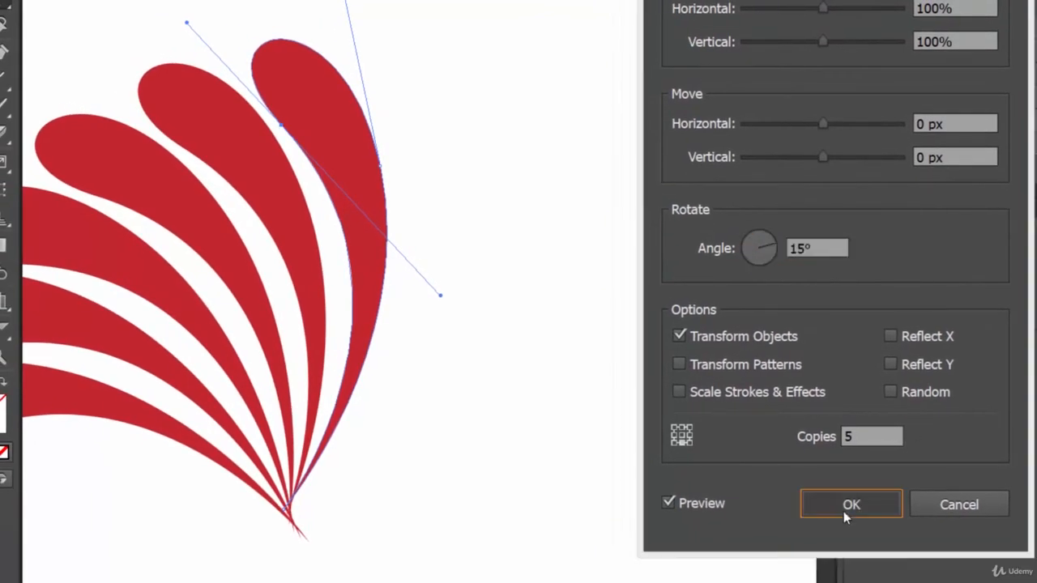
left_click(848, 511)
Move the red petal fan onto the black rectangle, beside the multicoloured pinwheel.
key("ctrl+minus")
key("ctrl+minus")
key("ctrl+minus")
key("ctrl+minus")
key("ctrl+minus")
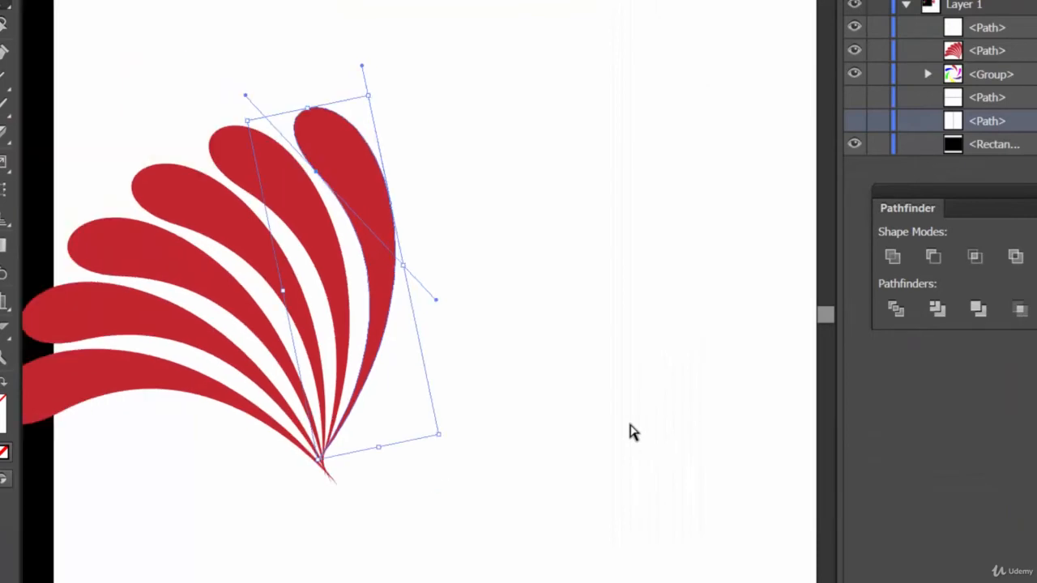
key("a")
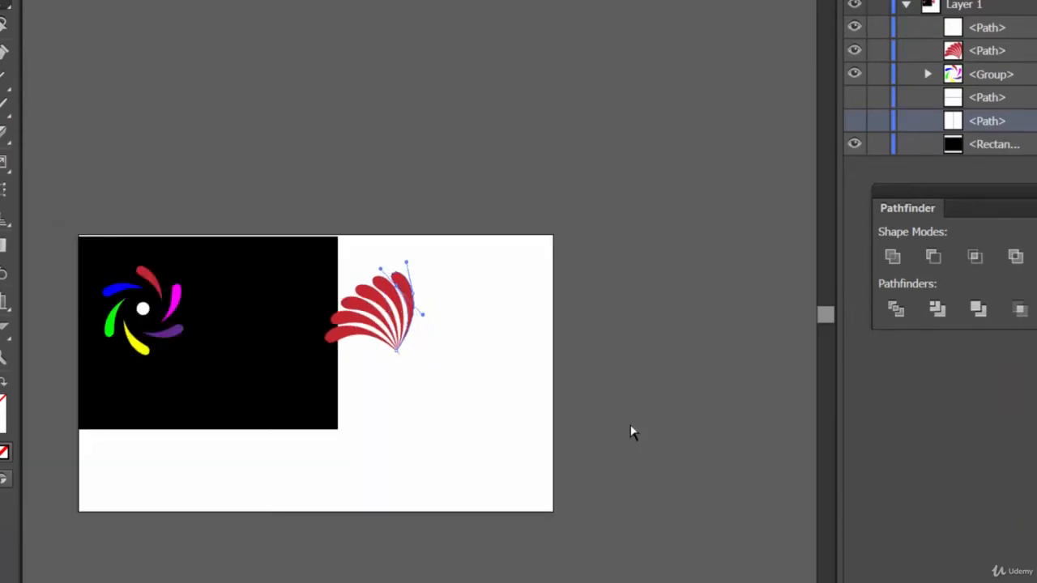
left_click(458, 342)
left_click(393, 306)
left_click_drag(395, 306, 304, 299)
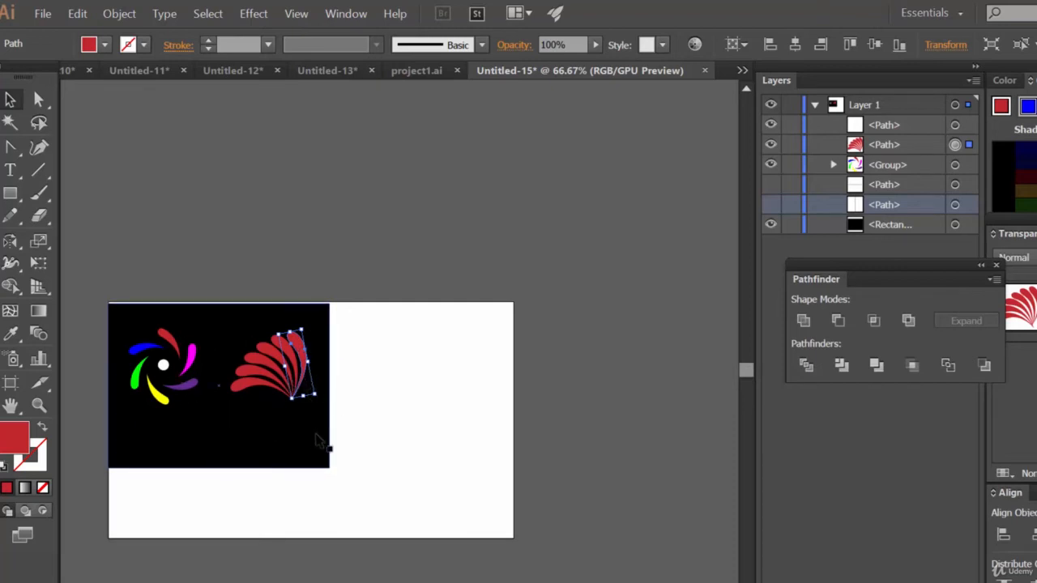
Expand the appearance of the petal fan so its copies become real shapes in a group.
left_click(291, 426)
left_click(296, 377)
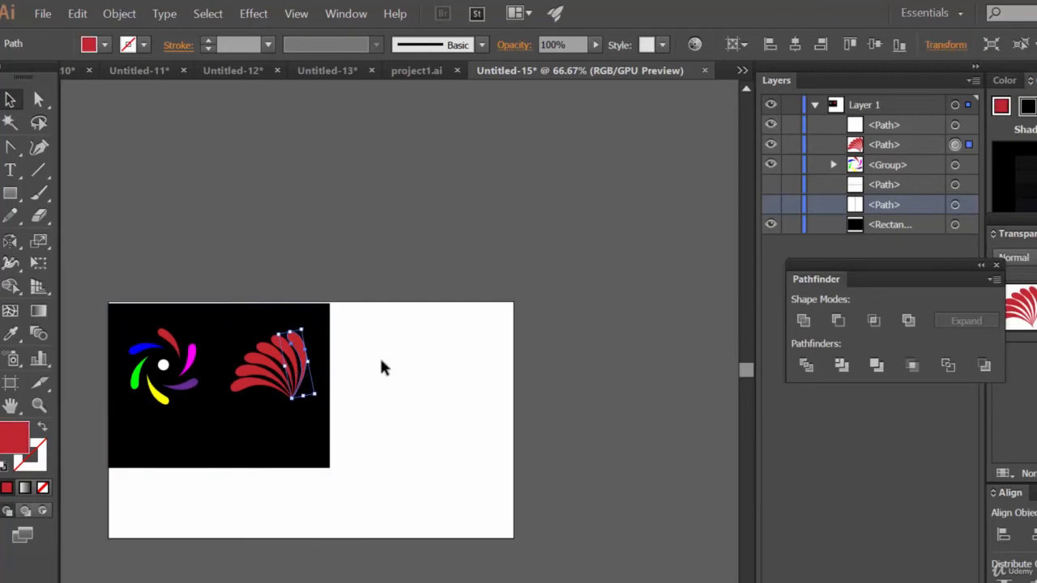
left_click(119, 13)
left_click(176, 180)
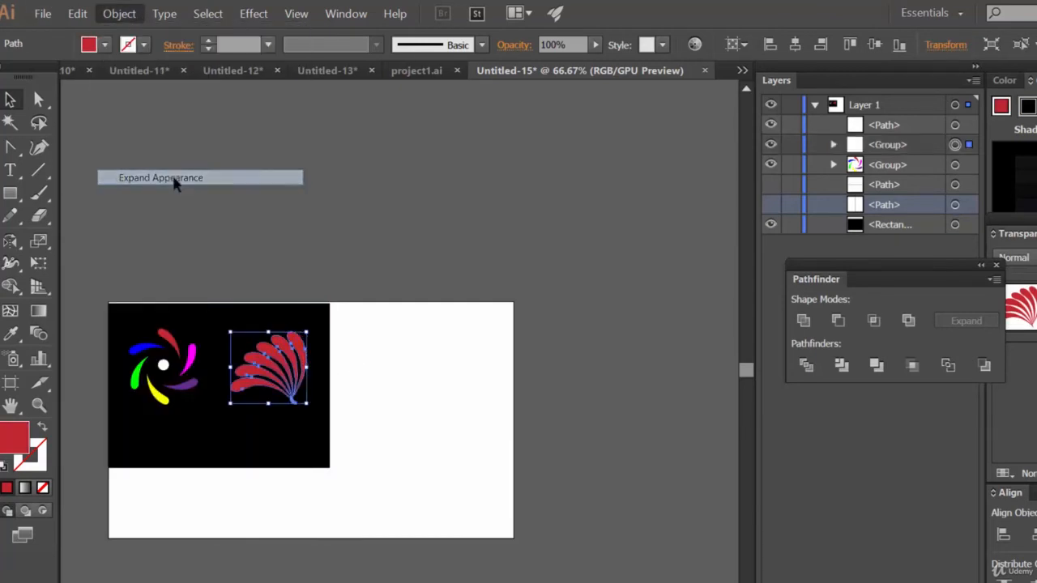
left_click(366, 370)
left_click(301, 356)
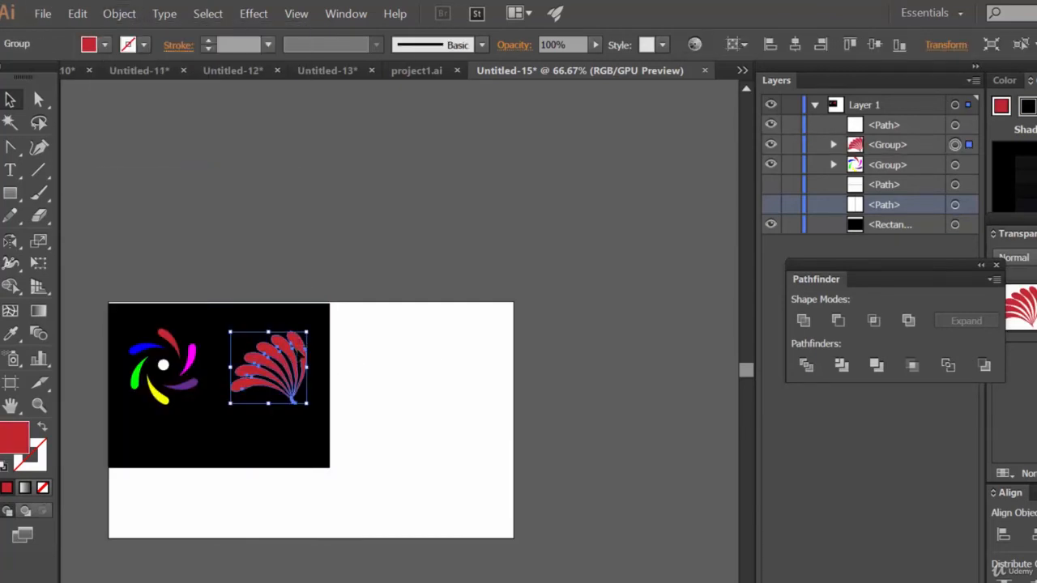
Fill the fan's second petal from the right with blue, selecting only that petal with Direct Selection.
left_click(370, 365)
key("a")
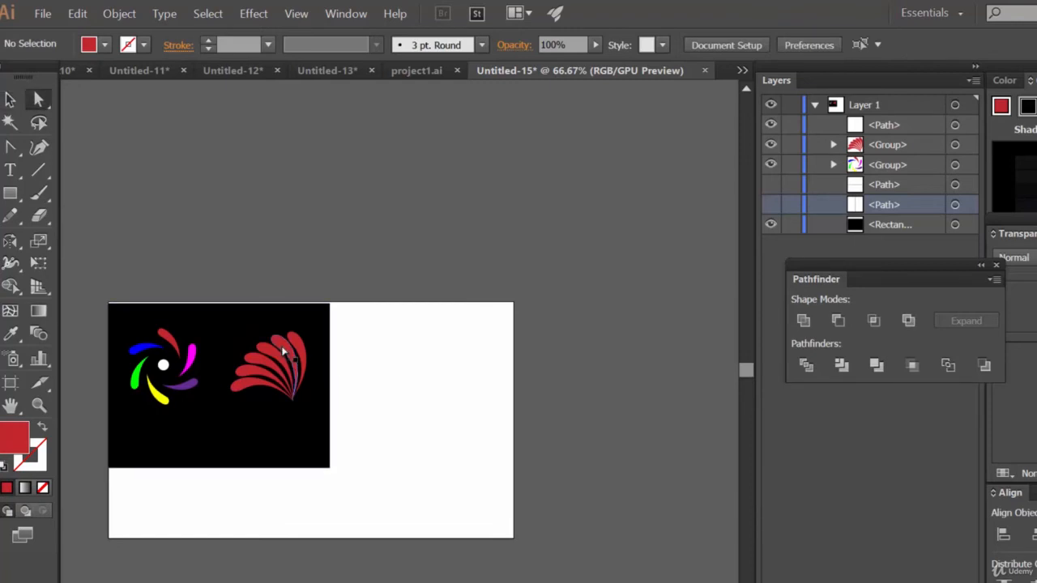
left_click(293, 387)
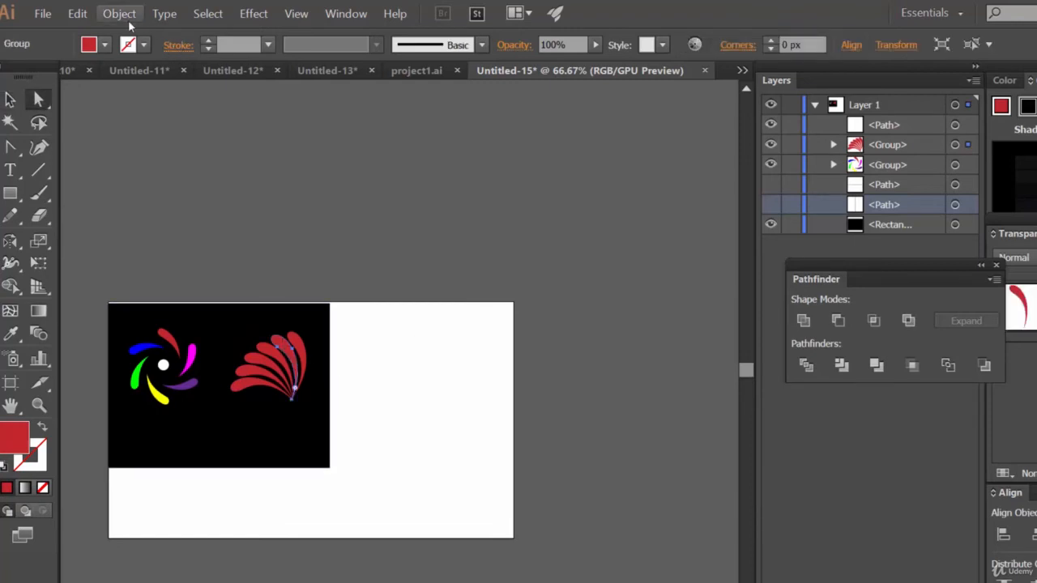
left_click(105, 45)
left_click(107, 79)
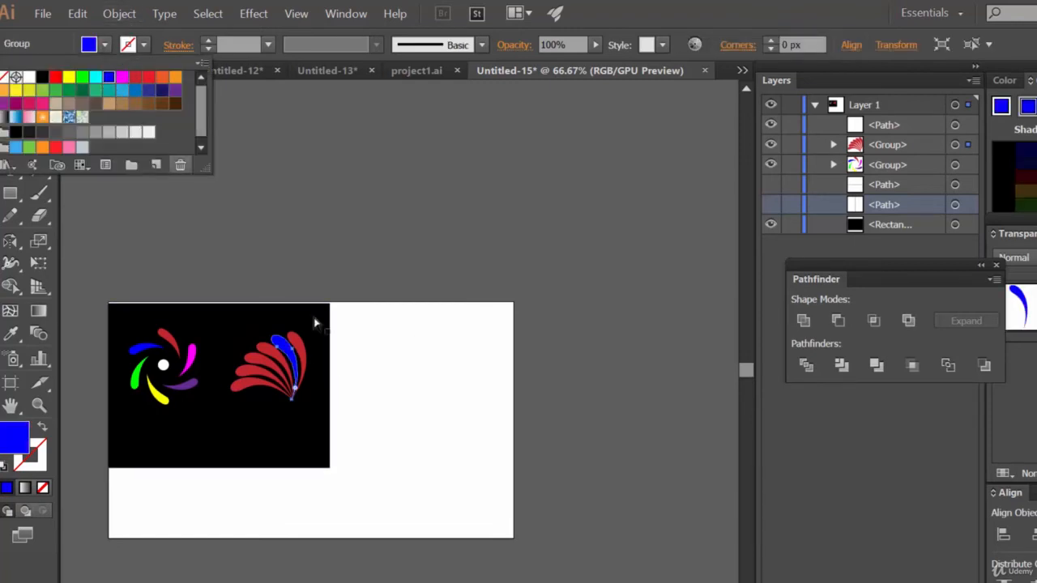
Change the fill of the fan's second petal from the right to yellow.
left_click(271, 356)
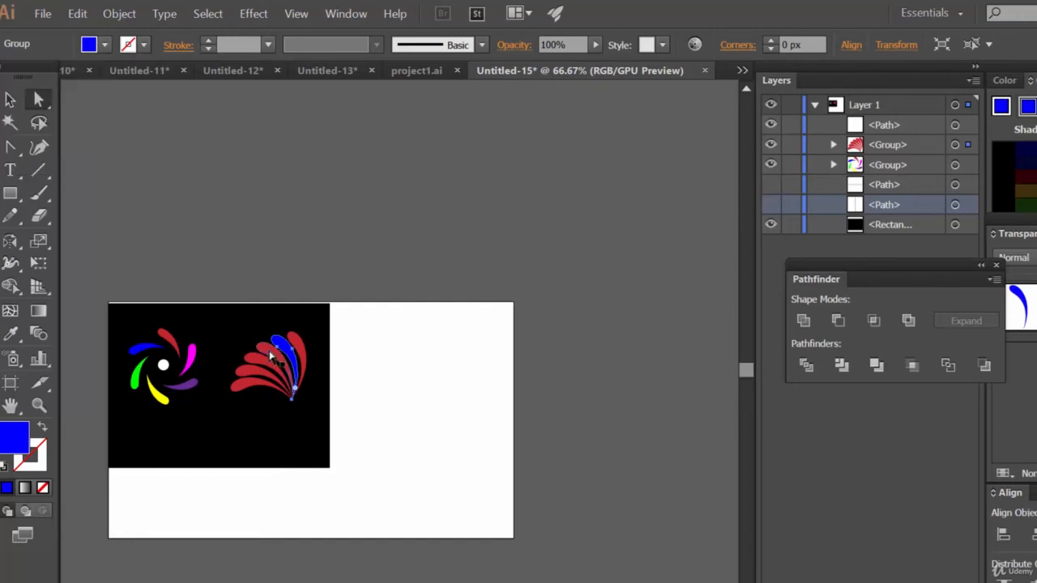
left_click(105, 46)
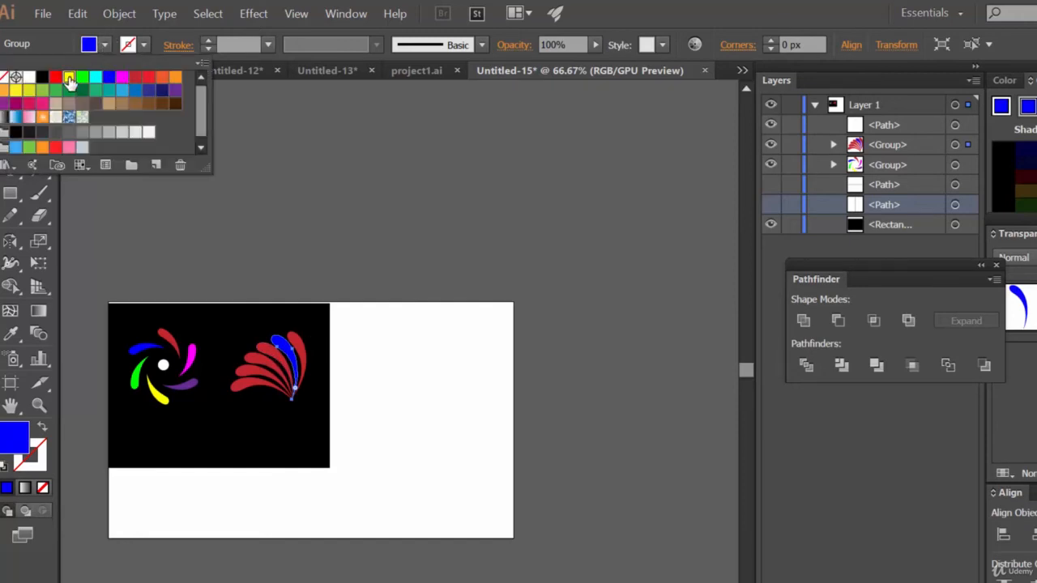
left_click(69, 77)
Fill the third petal from the right, next to the yellow one, with bright green.
left_click(272, 359)
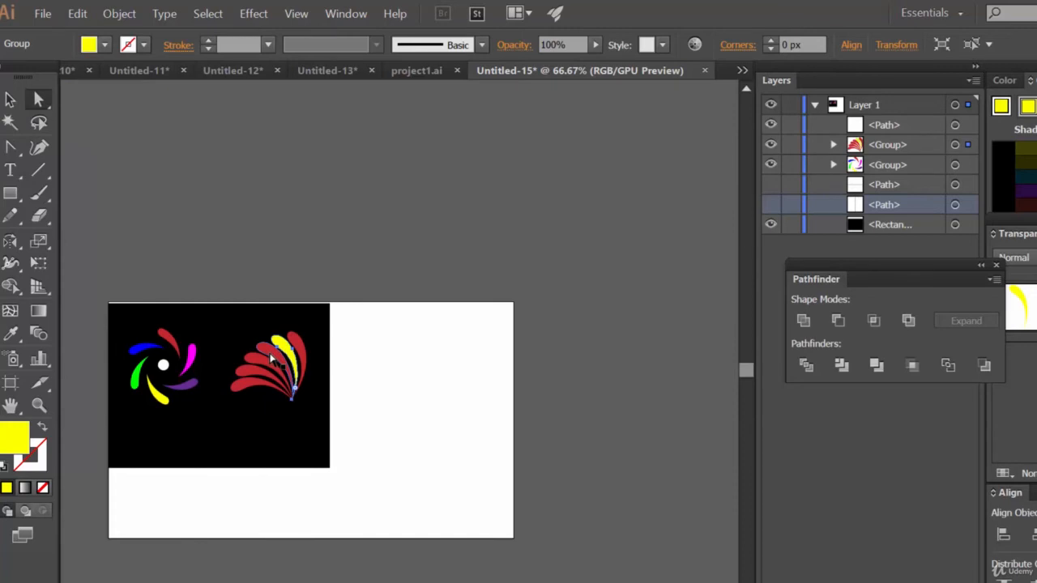
left_click(268, 357)
left_click(106, 47)
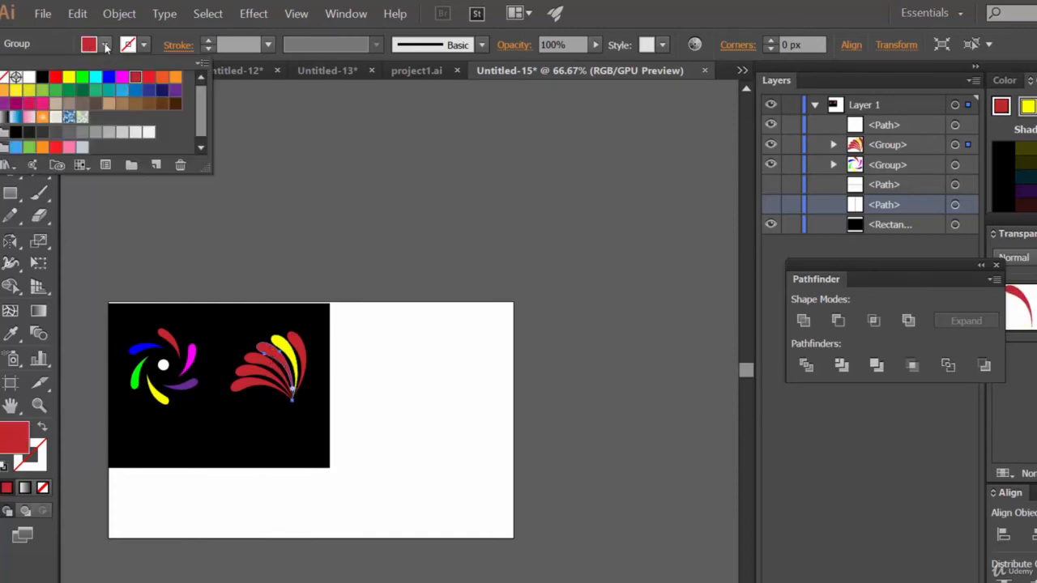
left_click(86, 84)
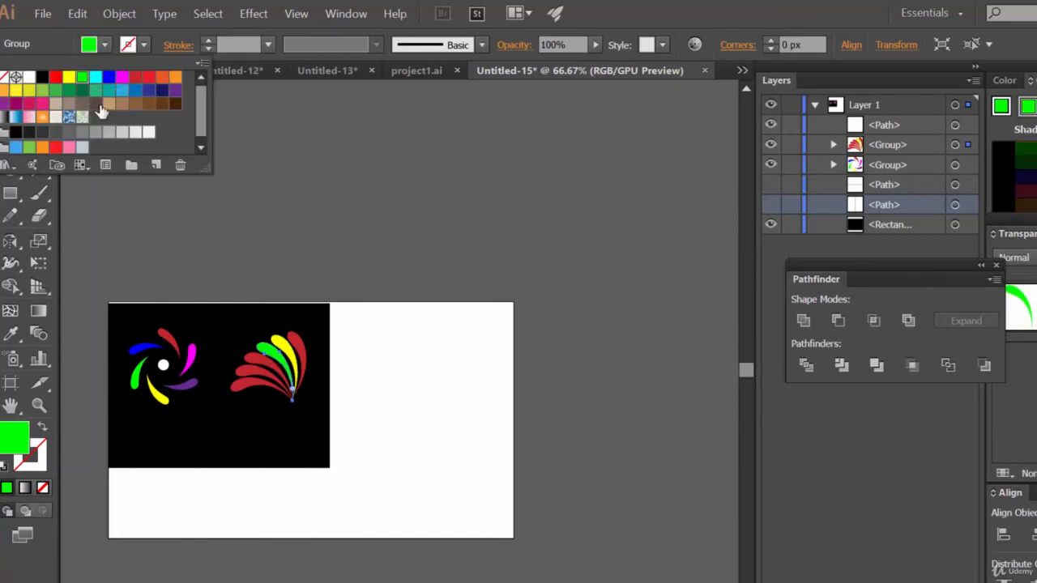
Fill the fourth petal from the right, next to the green one, with blue.
left_click(261, 361)
left_click(259, 360)
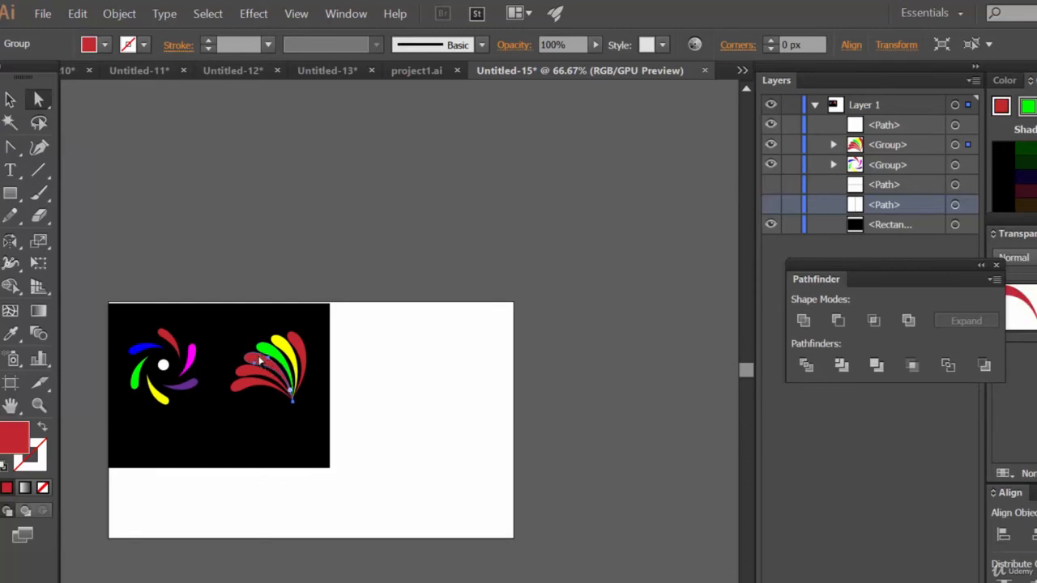
left_click(105, 46)
left_click(109, 77)
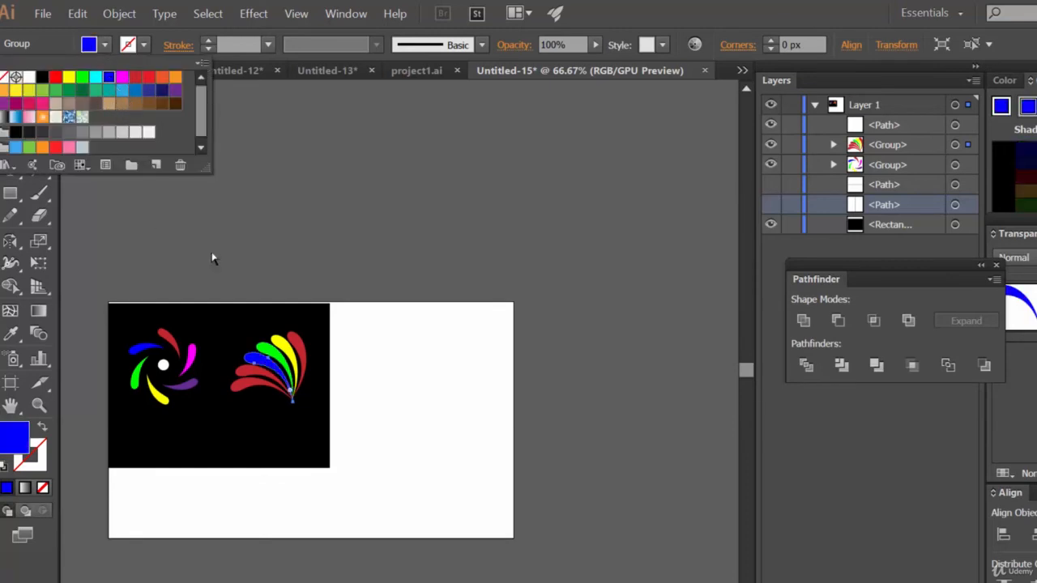
Fill the fifth petal from the right, next to the blue one, with magenta.
left_click(256, 375)
left_click(253, 370)
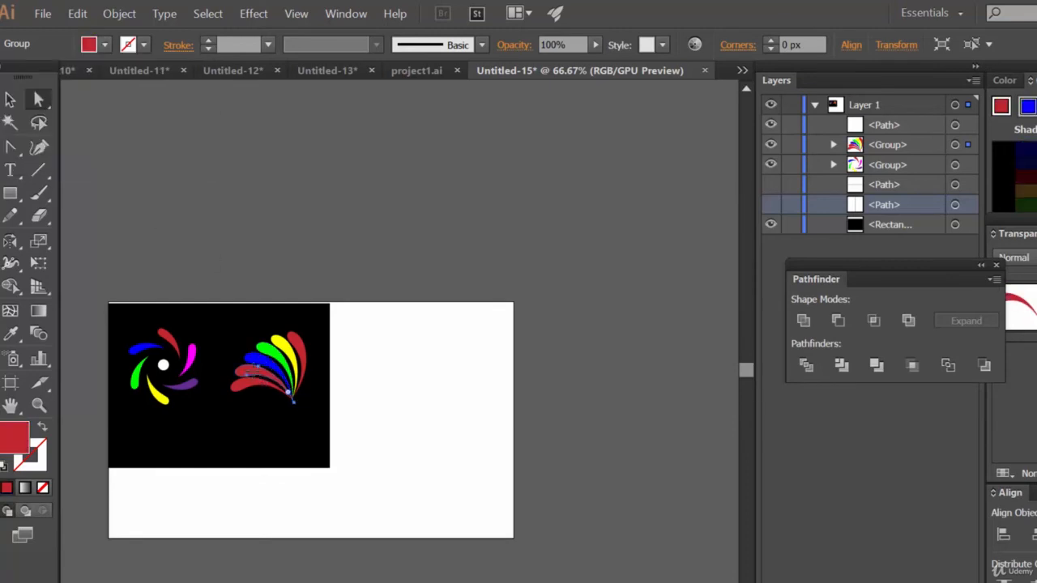
left_click(104, 45)
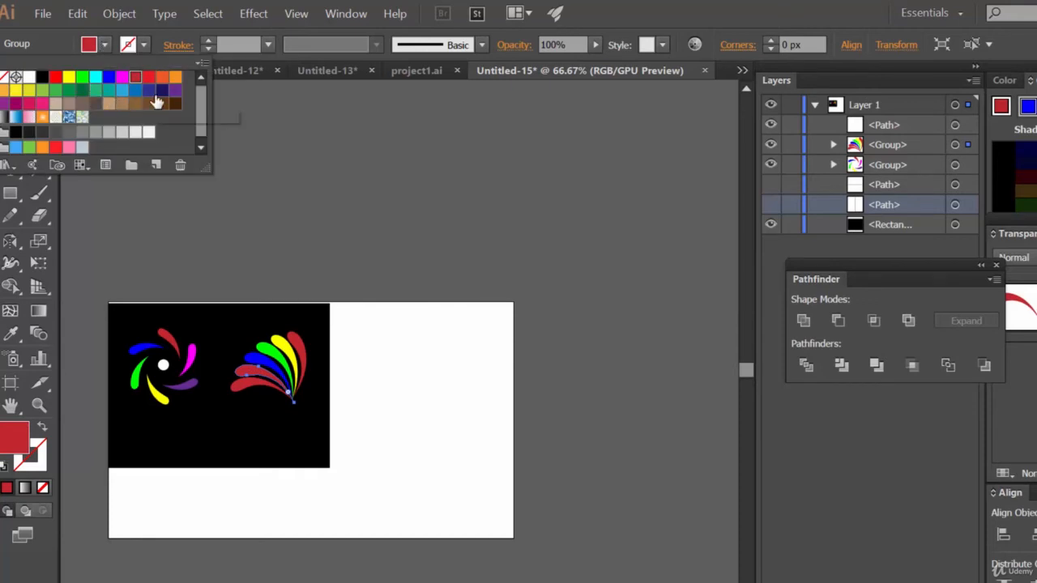
left_click(122, 79)
Fill the lowest, leftmost petal of the fan with orange and deselect it.
left_click(245, 394)
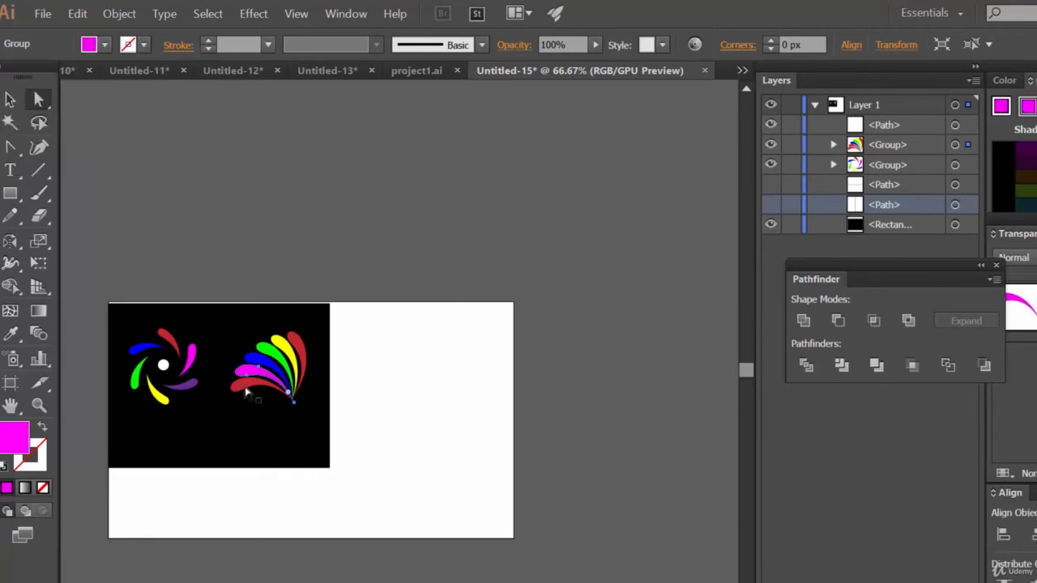
left_click(248, 394)
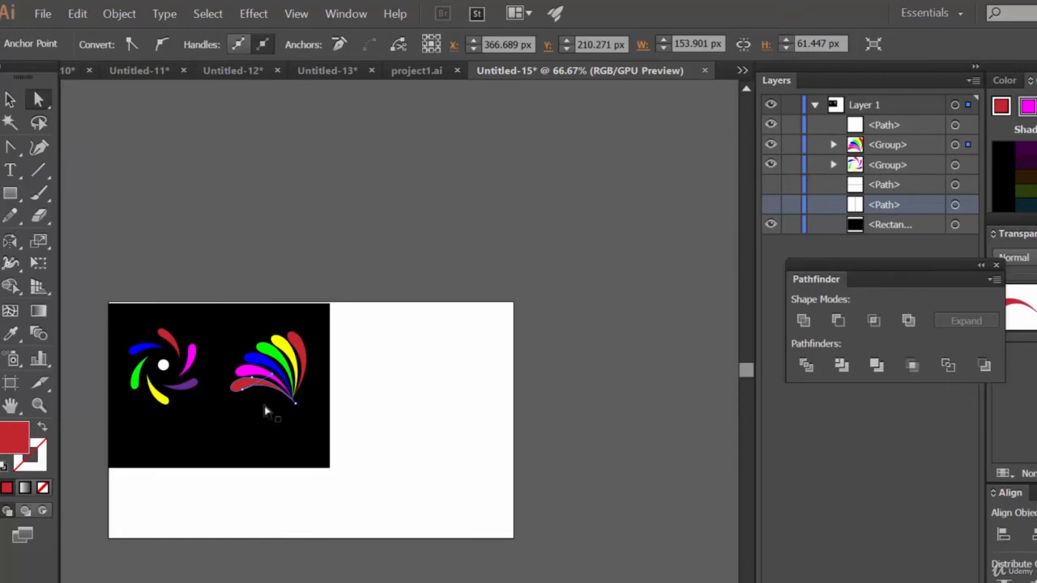
left_click(239, 379)
left_click(104, 45)
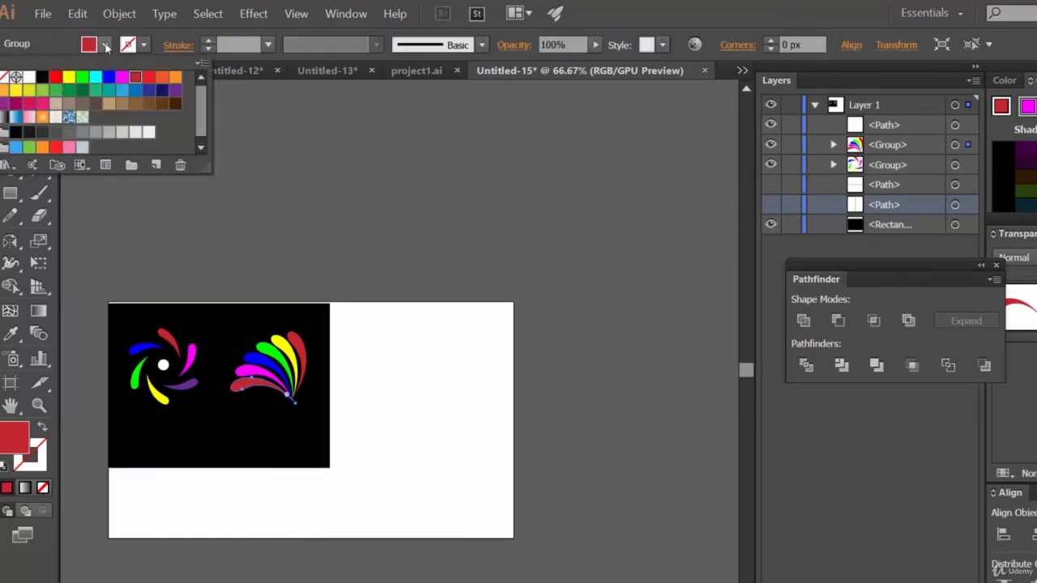
left_click(176, 78)
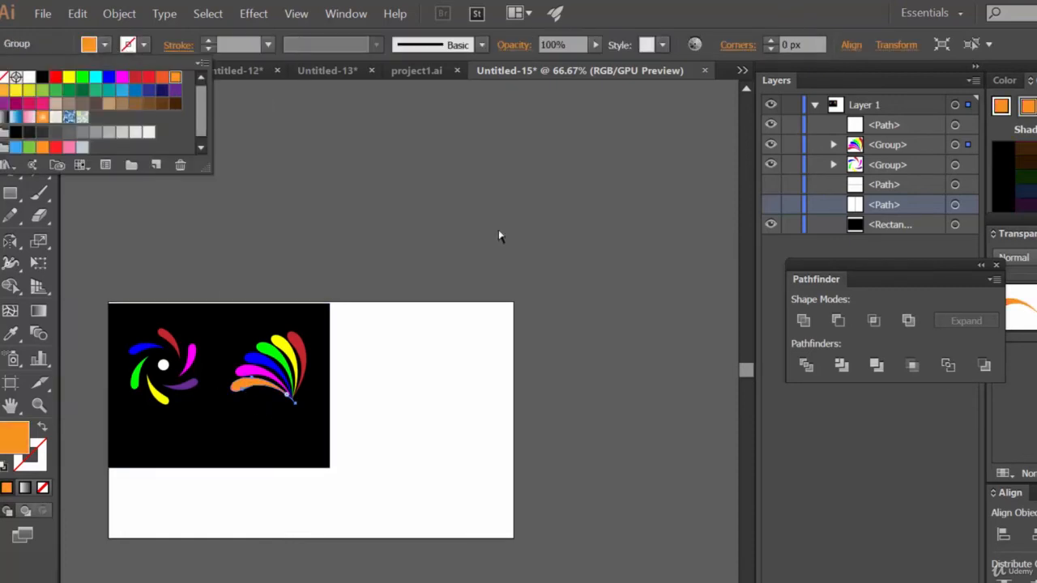
left_click(601, 245)
left_click(601, 244)
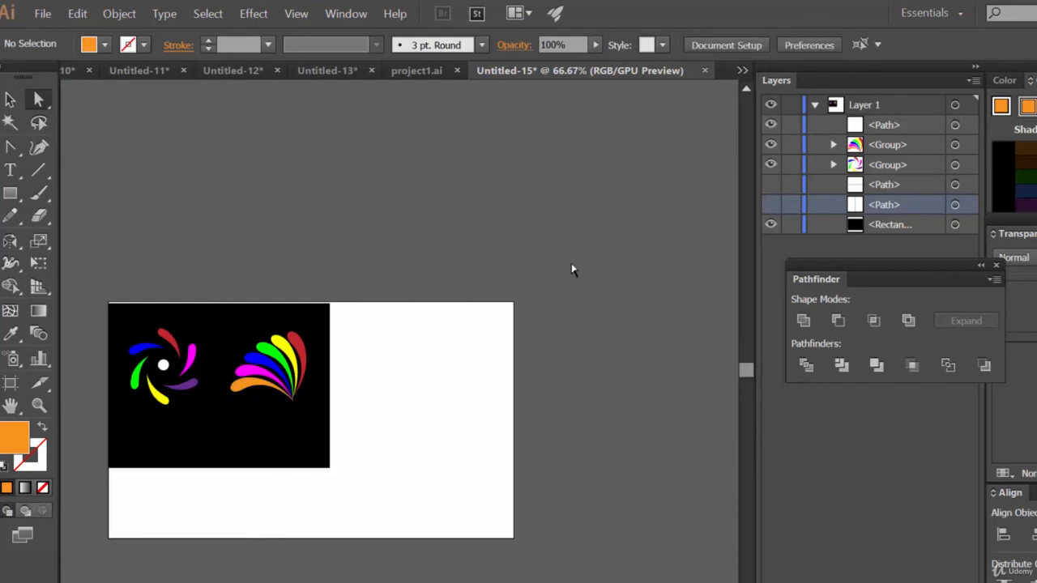
left_click(287, 361)
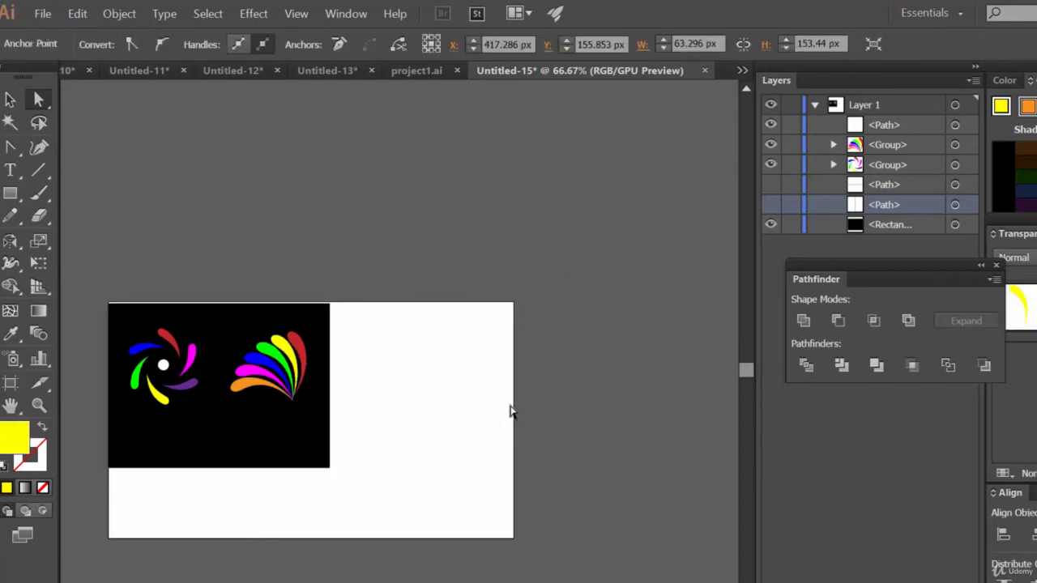
left_click(625, 406)
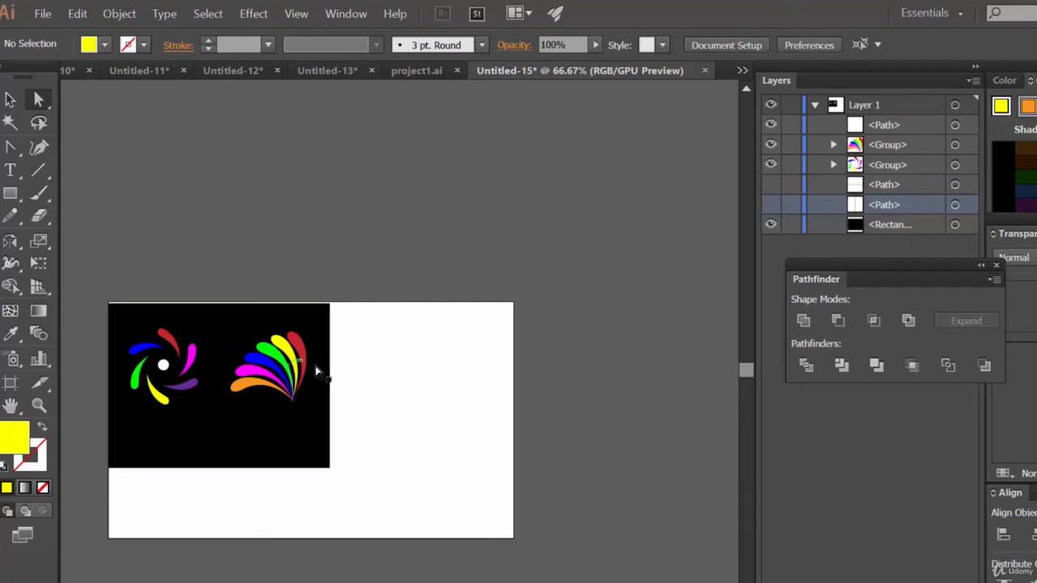
Enlarge the black background rectangle so that it covers the whole white artboard.
left_click(327, 392)
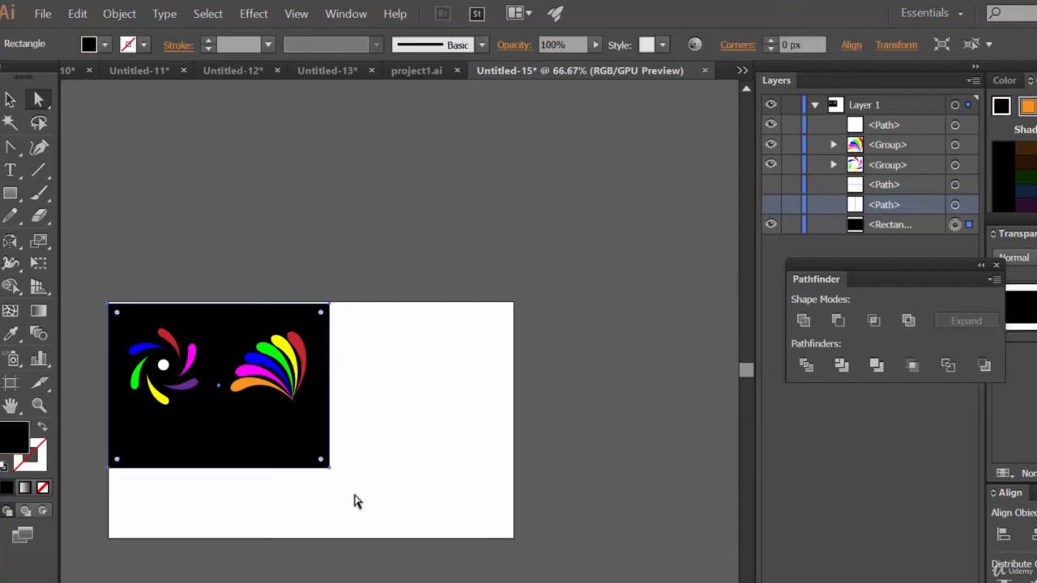
left_click(329, 467)
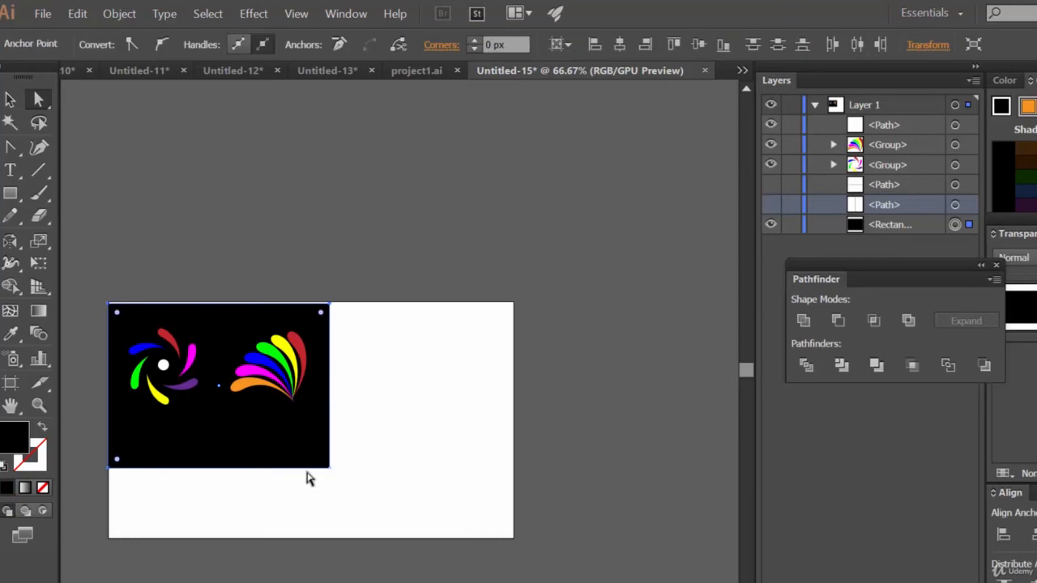
left_click(10, 100)
left_click_drag(331, 465, 557, 538)
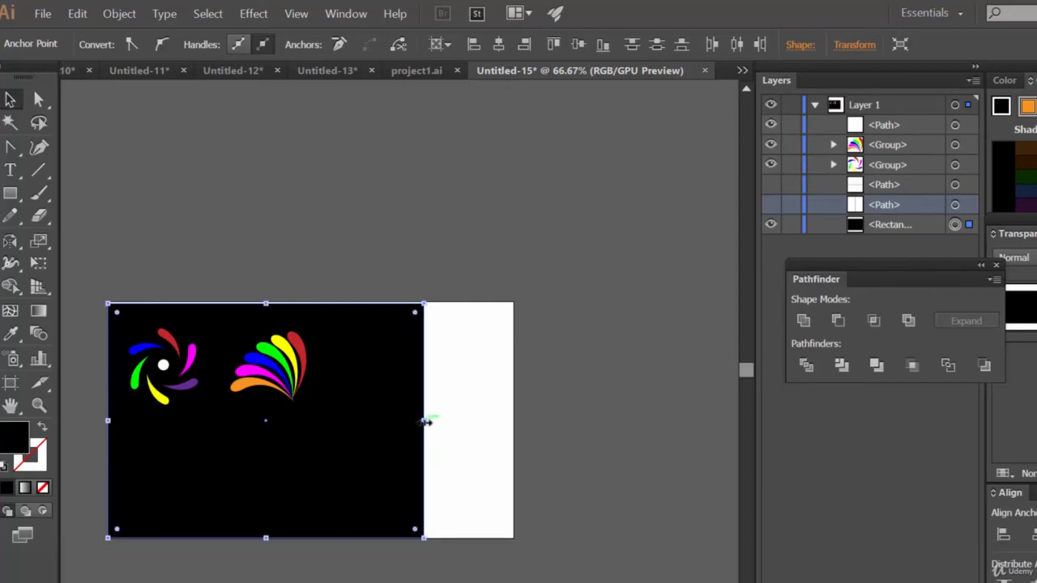
left_click_drag(423, 421, 518, 427)
left_click_drag(311, 303, 311, 301)
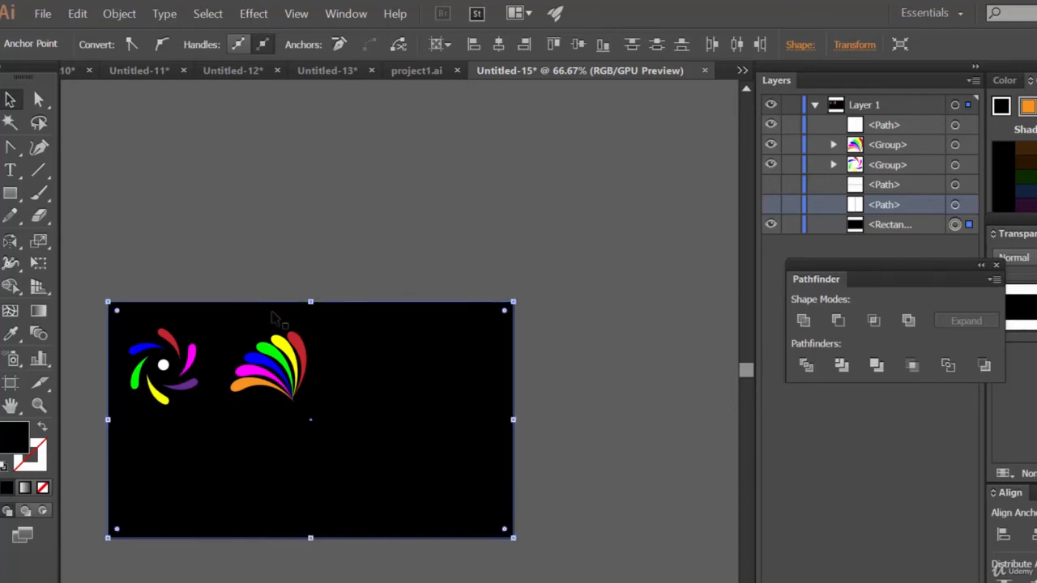
key("ctrl+shift+b")
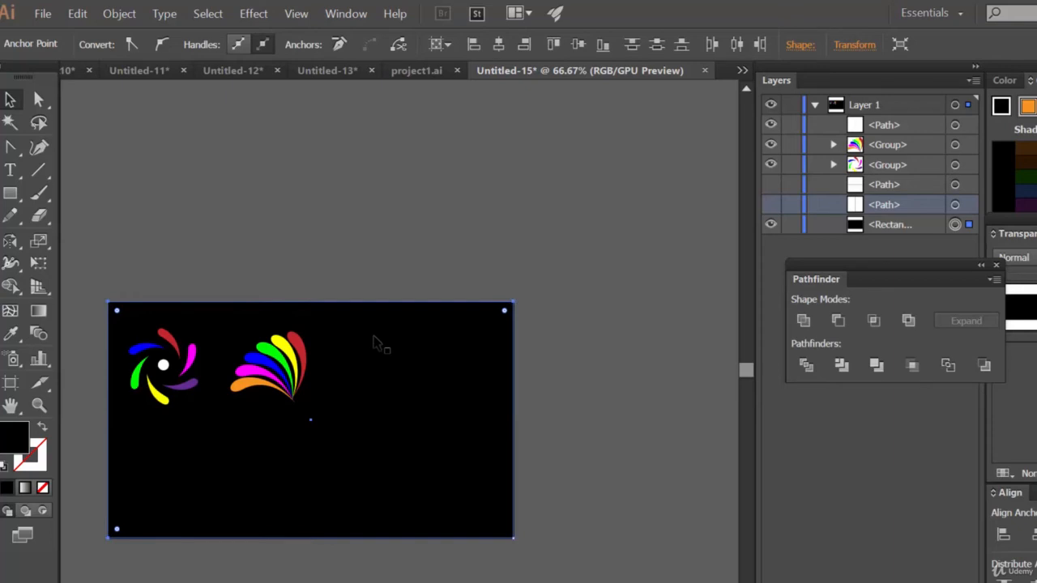
Move the whole petal fan group farther right, leaving room for text between it and the pinwheel.
key("ctrl+equal")
key("ctrl+equal")
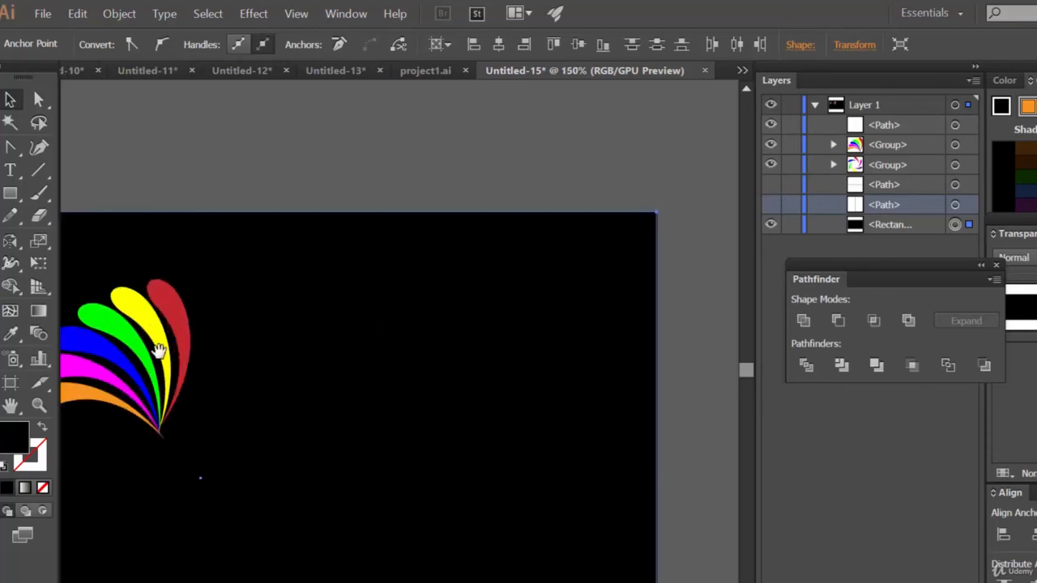
left_click_drag(235, 356, 524, 332)
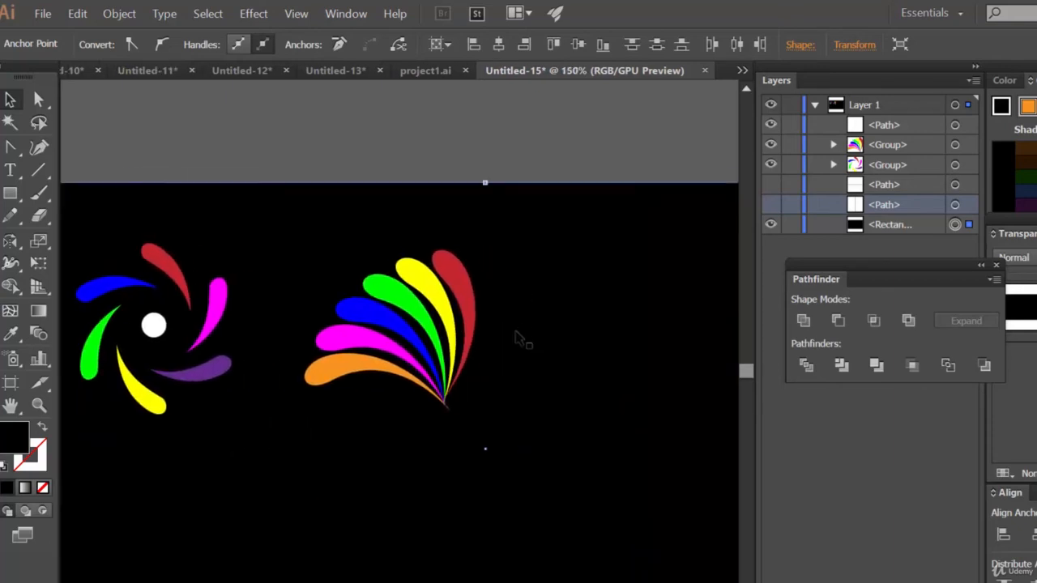
key("a")
left_click(416, 311)
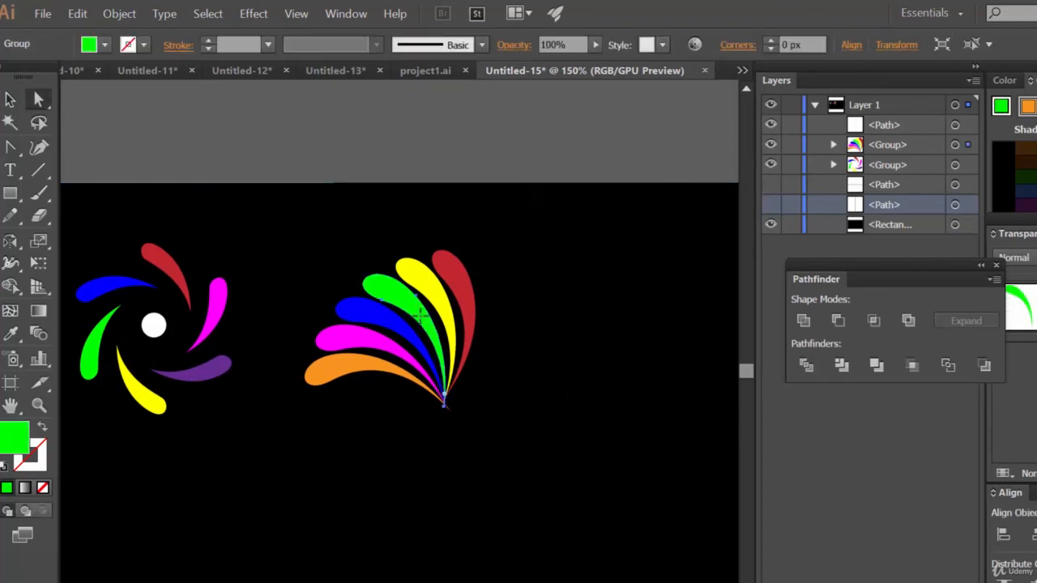
left_click(10, 100)
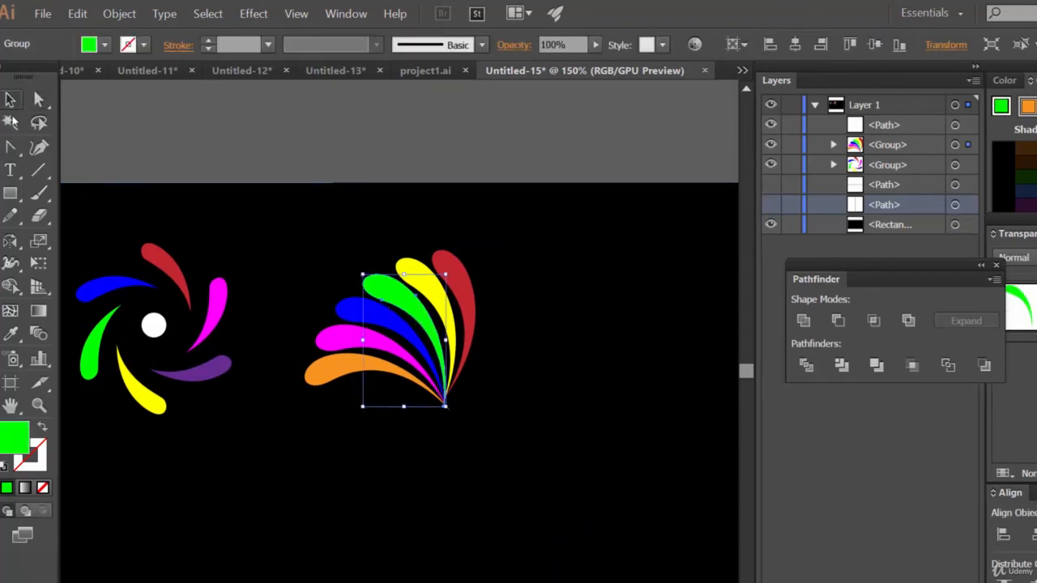
left_click(548, 347)
left_click(403, 303)
left_click_drag(403, 303, 639, 296)
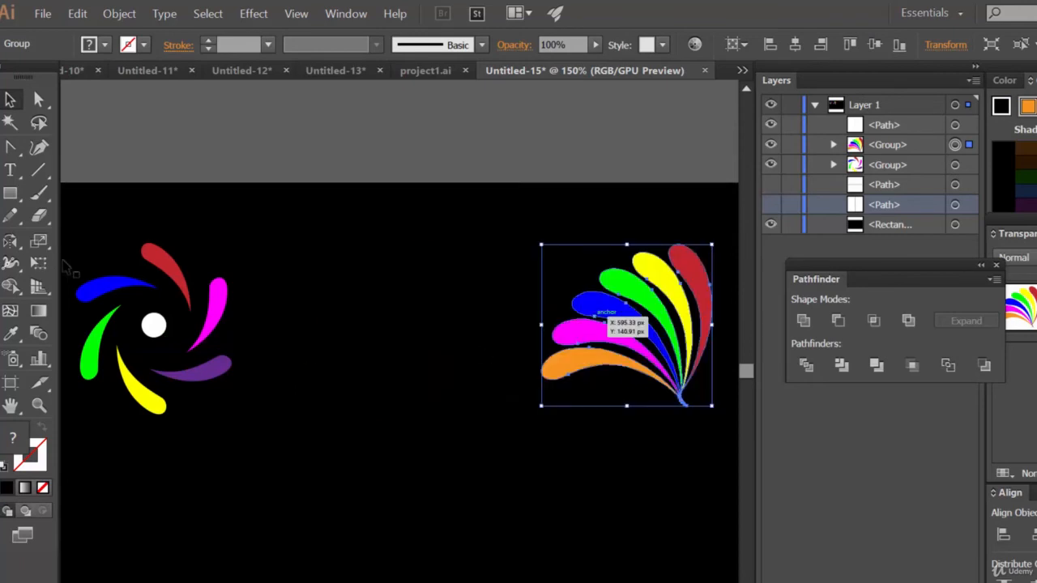
Add the point text LOGO1 between the pinwheel and the petal fan.
left_click(11, 171)
left_click(303, 352)
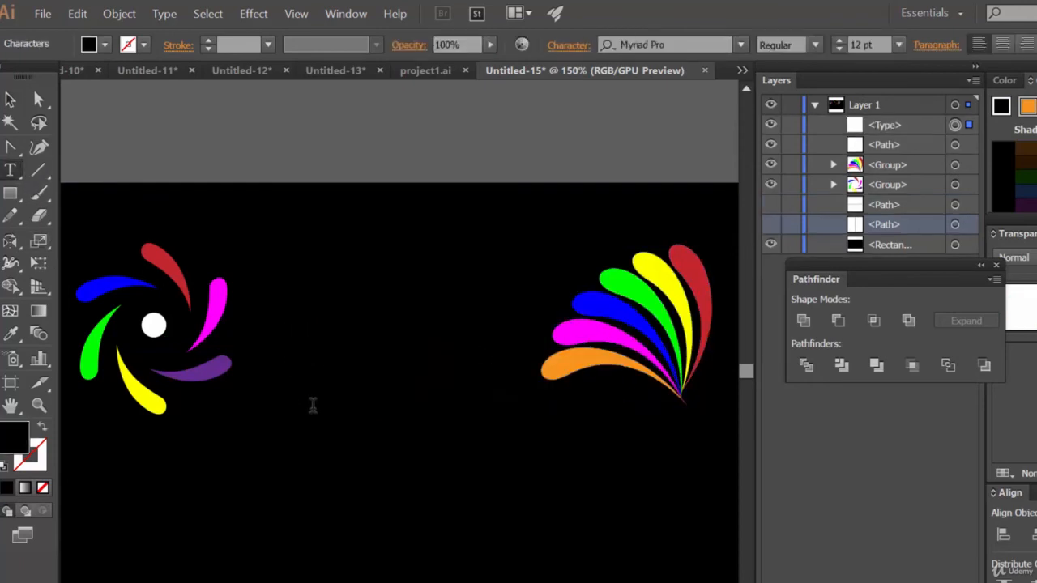
type("L")
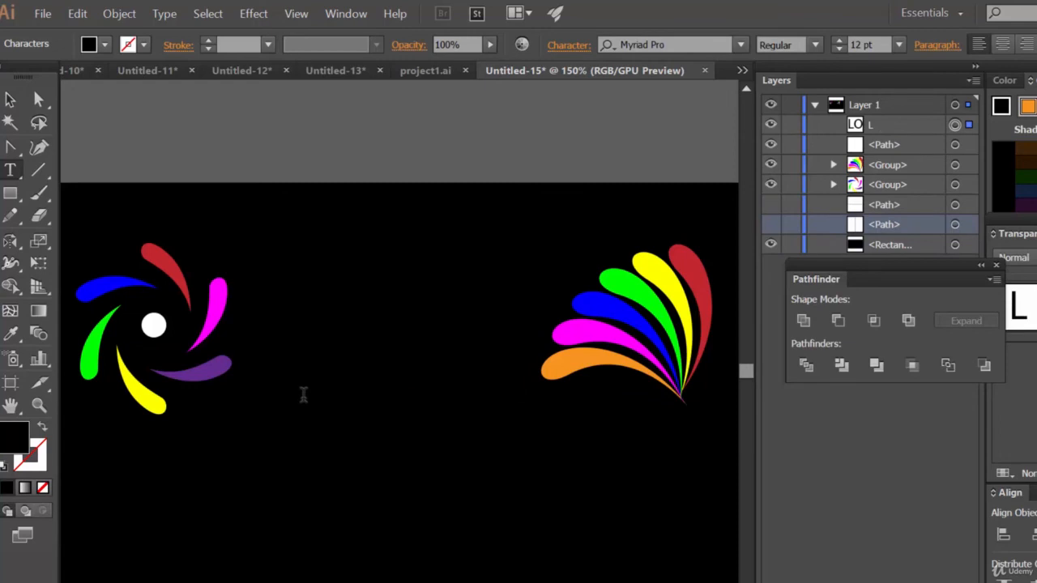
left_click(105, 46)
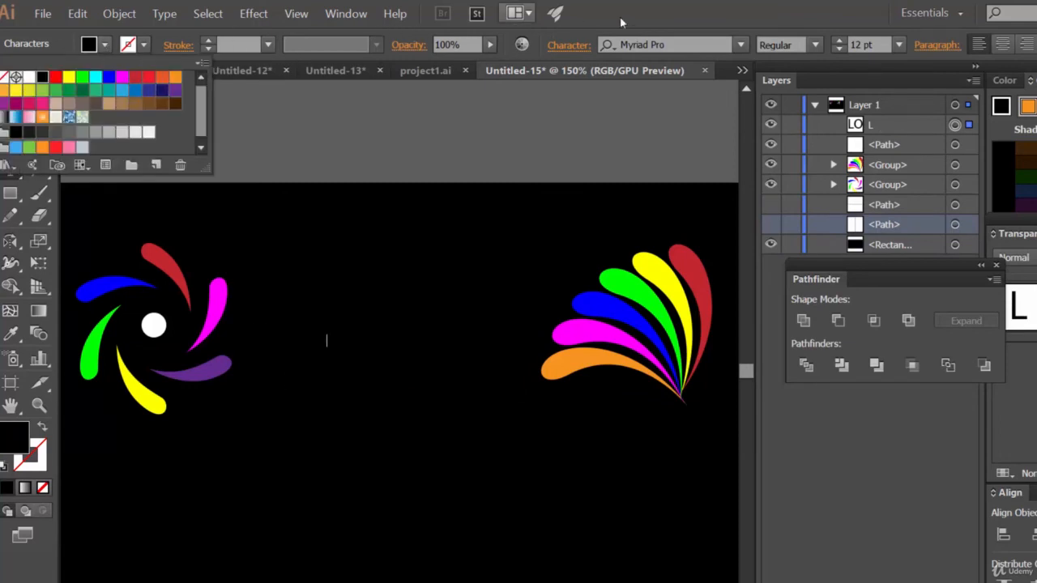
left_click(656, 5)
left_click(9, 100)
Fill the LOGO1 text with white and enlarge it to about 86 pt, level with the pinwheel.
left_click(103, 45)
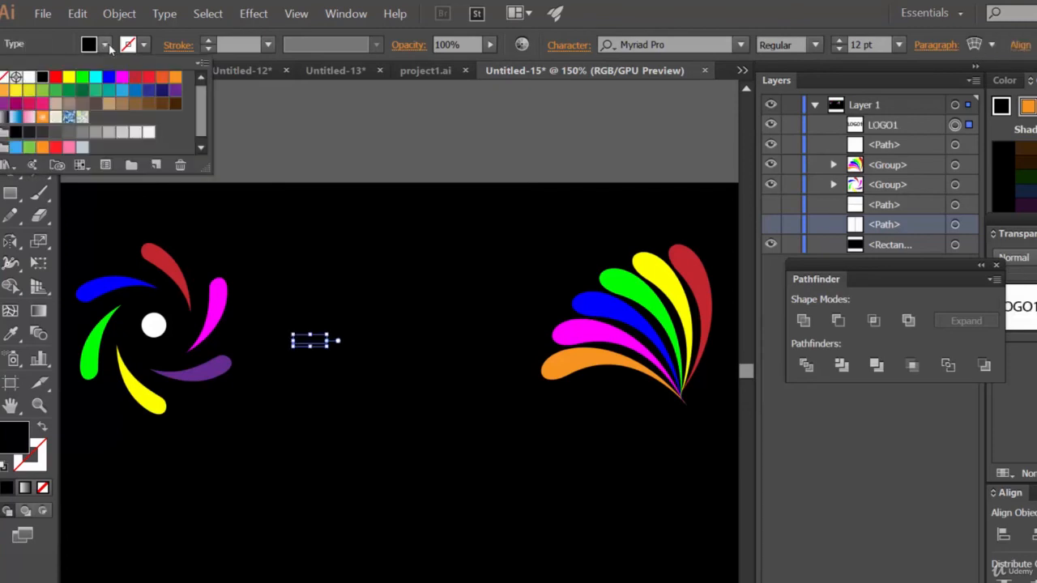
left_click(29, 78)
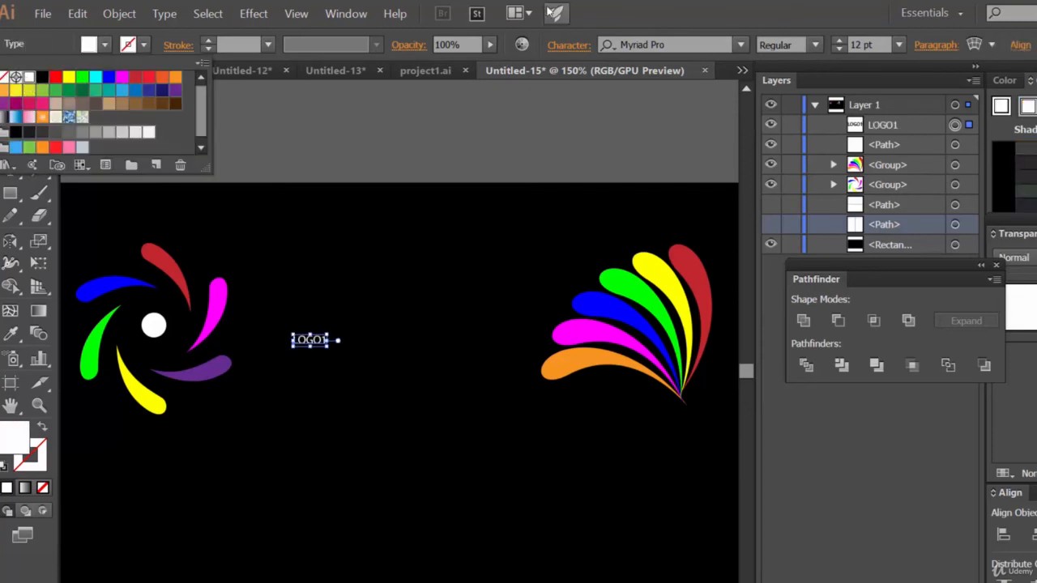
left_click(615, 9)
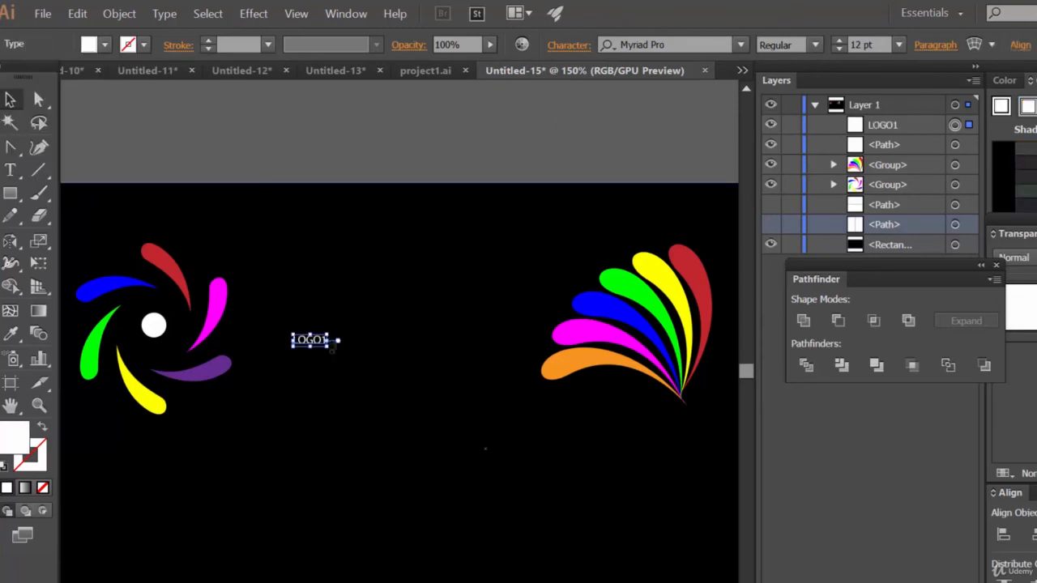
left_click_drag(328, 346, 535, 478)
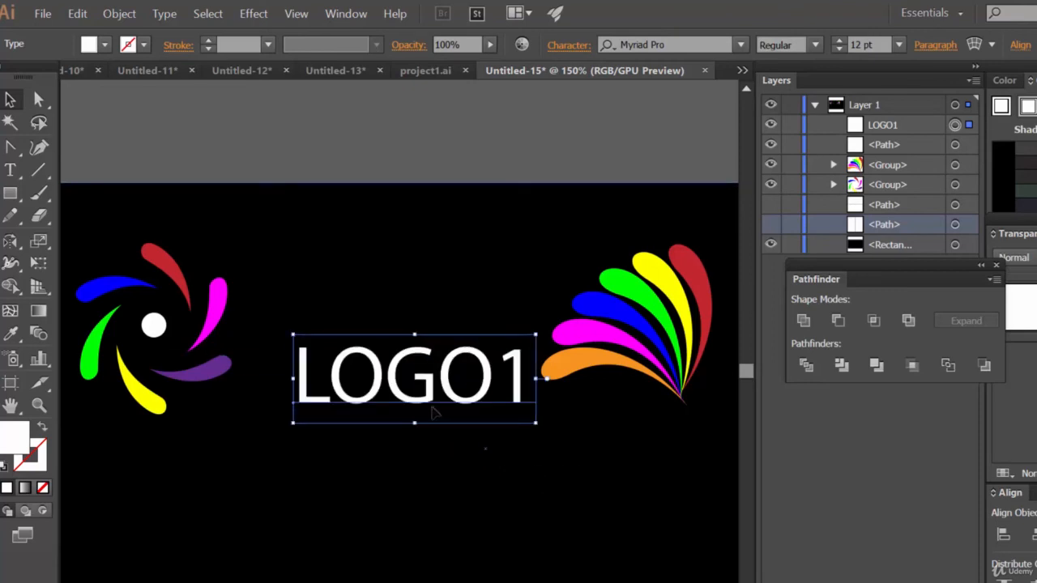
left_click_drag(429, 390, 438, 348)
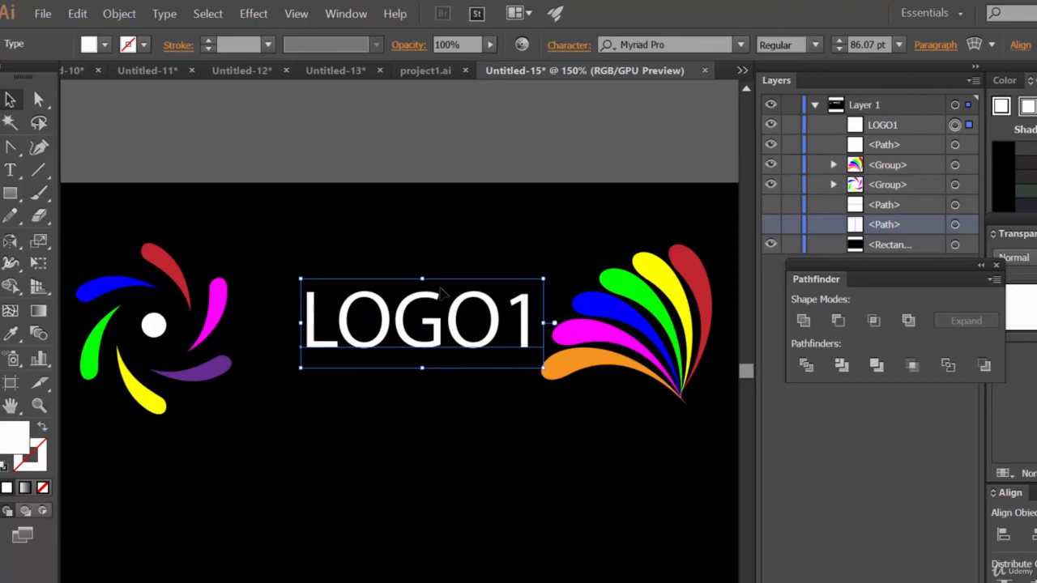
Set the LOGO1 text in Oswald Regular and shift it slightly closer to the pinwheel.
left_click(741, 46)
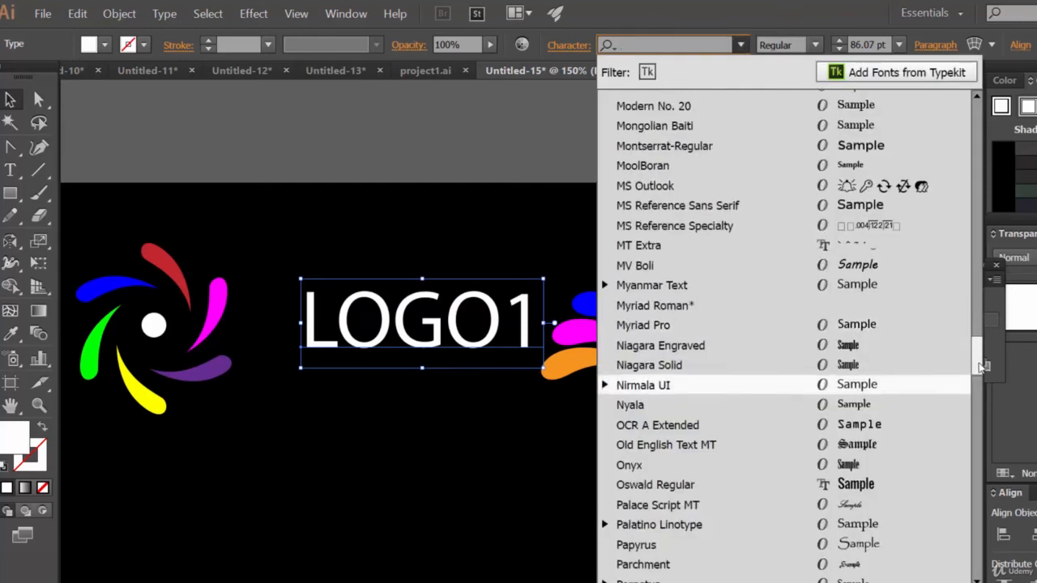
scroll(920, 385, "down", 3)
left_click(921, 374)
left_click_drag(421, 324, 401, 330)
Try a condensed slab-serif font and Berlin Sans FB Demi Bold on the LOGO1 text.
left_click(740, 46)
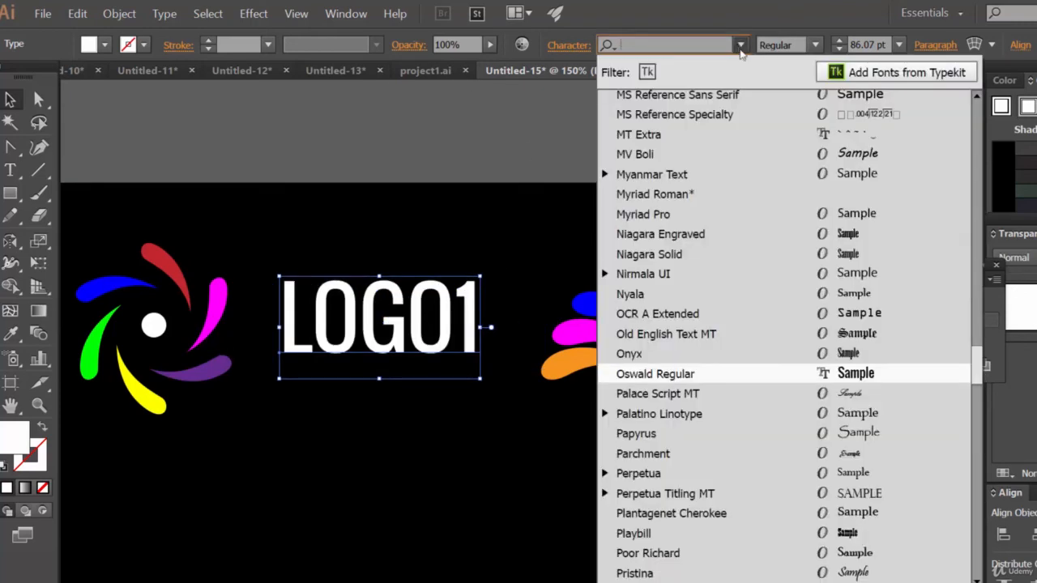
left_click(860, 516)
left_click(740, 48)
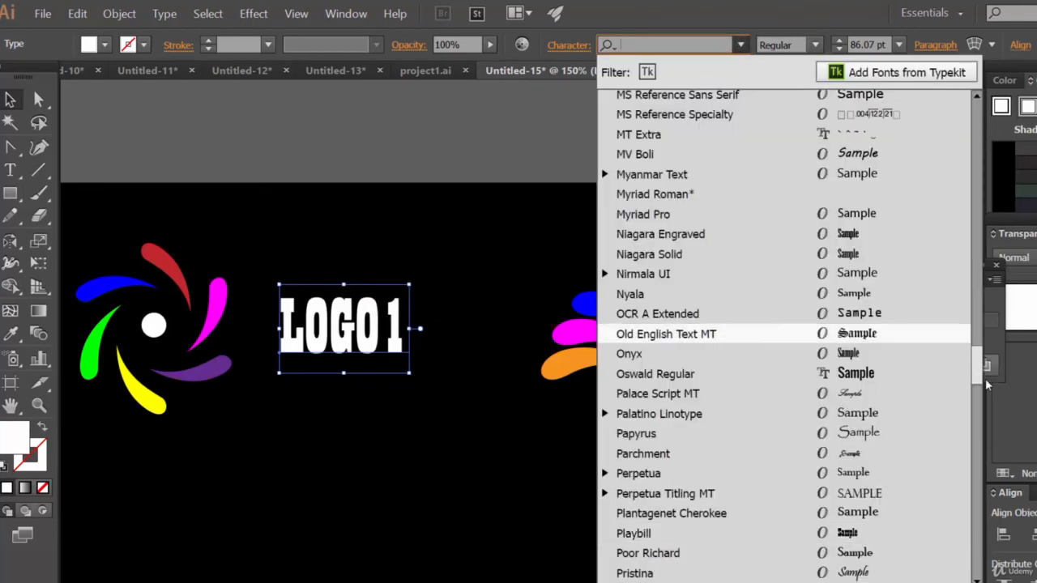
left_click_drag(977, 378, 976, 165)
left_click(863, 192)
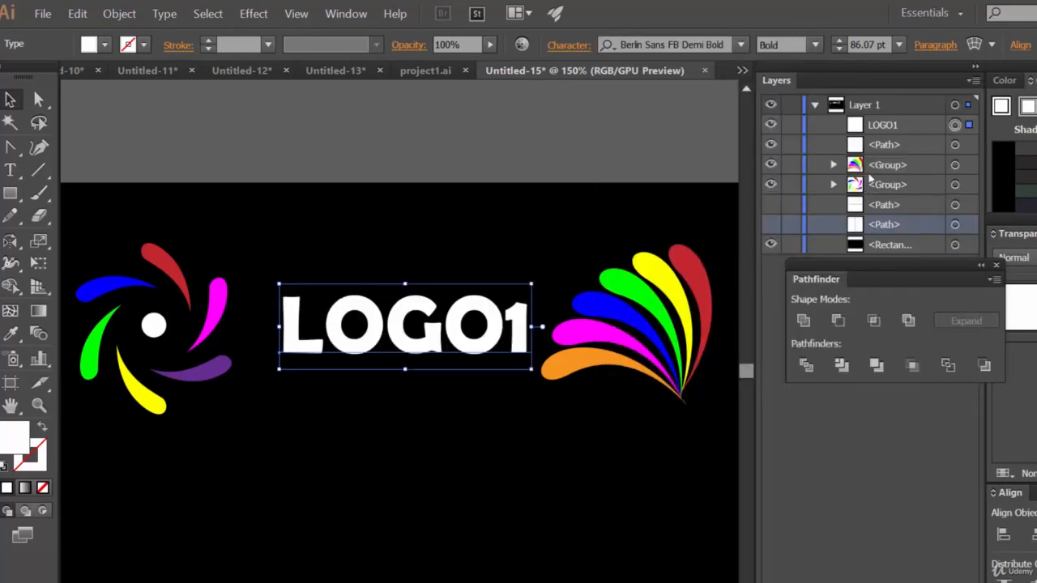
Set the LOGO1 text in Bauhaus 93 and deselect it.
left_click(740, 46)
left_click(834, 137)
left_click(445, 458)
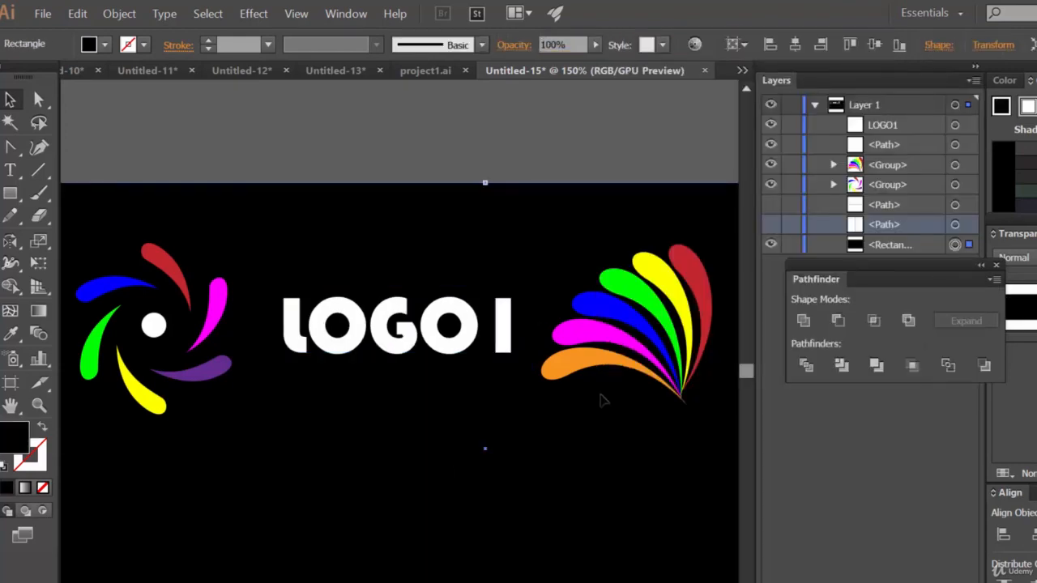
Move the petal fan to the area directly below the pinwheel and line it up with it.
left_click_drag(603, 401, 504, 372)
left_click_drag(558, 280, 145, 488)
scroll(243, 454, "left", 1)
scroll(243, 454, "right", 3)
scroll(243, 454, "left", 10)
scroll(243, 454, "right", 5)
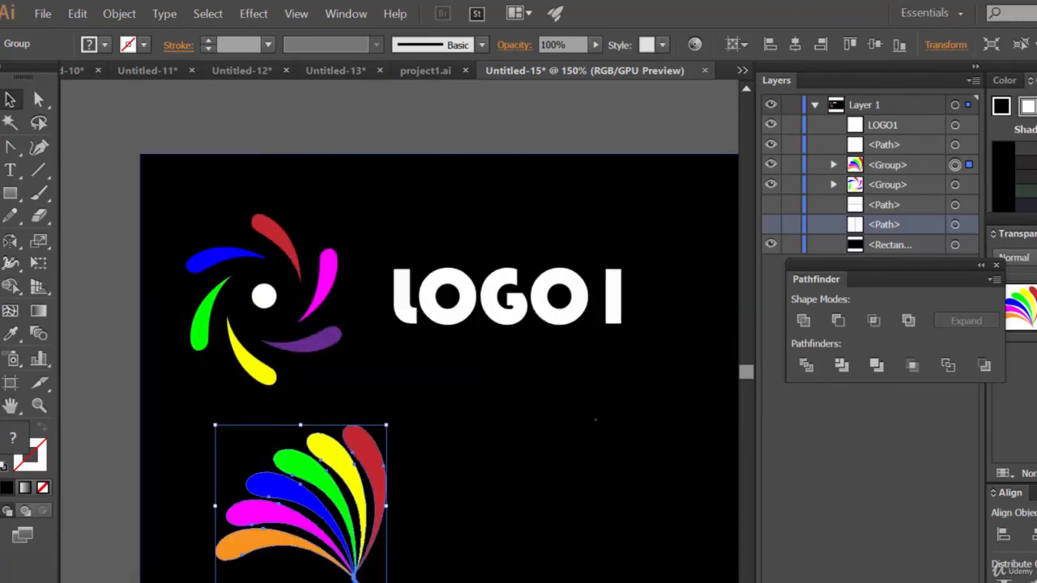
left_click_drag(529, 563, 470, 537)
left_click_drag(252, 477, 228, 478)
Duplicate the LOGO1 text straight down beside the petal fan and change the copy to read LOGO2.
left_click(457, 290)
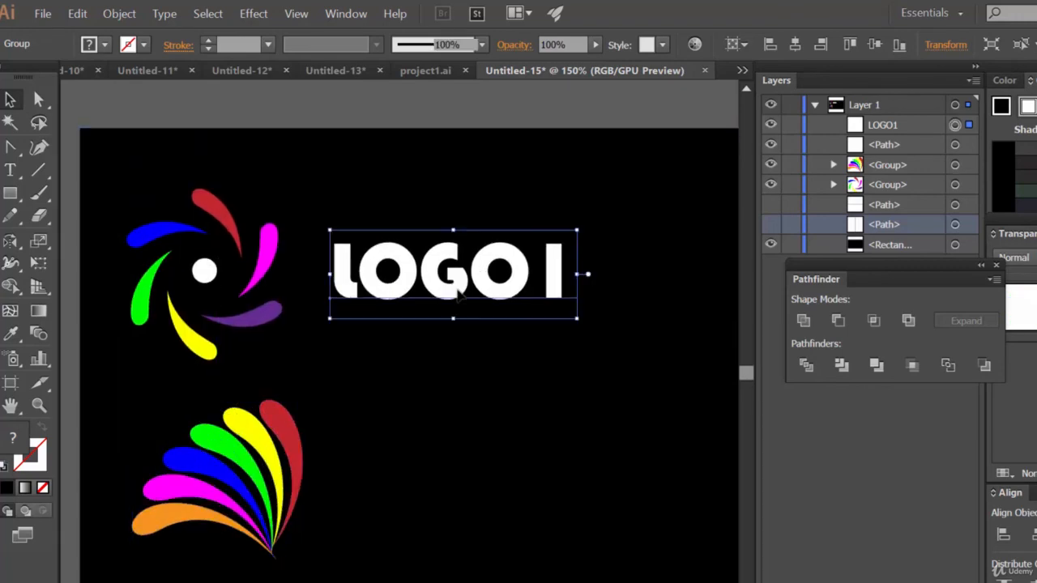
left_click_drag(460, 292, 475, 493)
key("t")
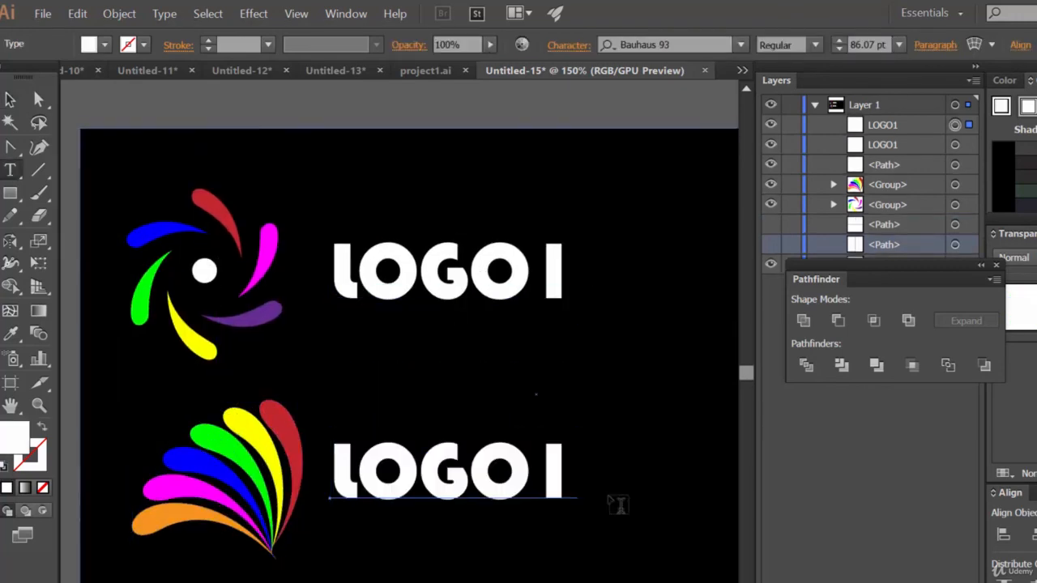
left_click_drag(576, 478, 550, 478)
type("2")
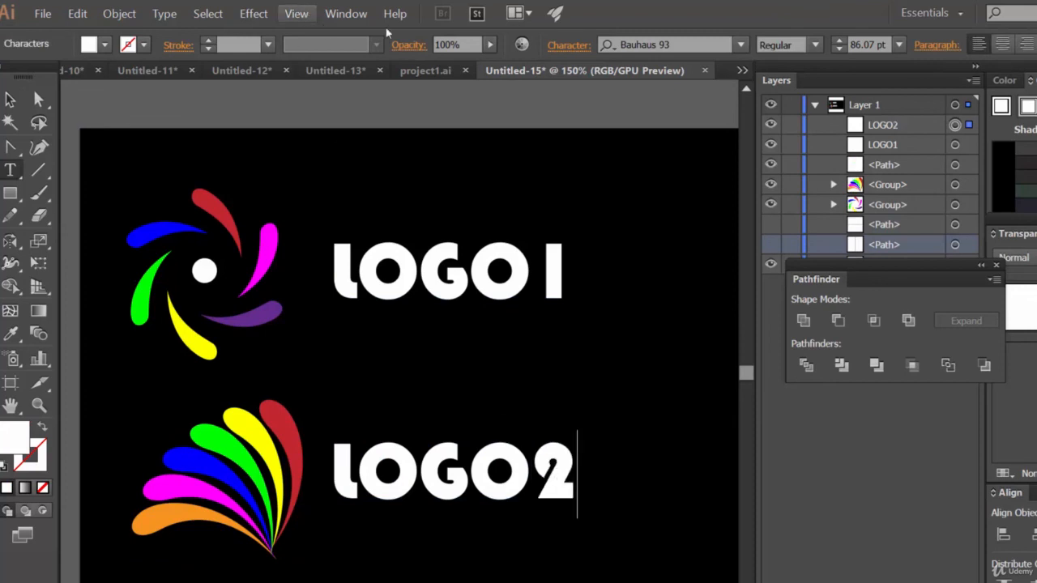
left_click(38, 98)
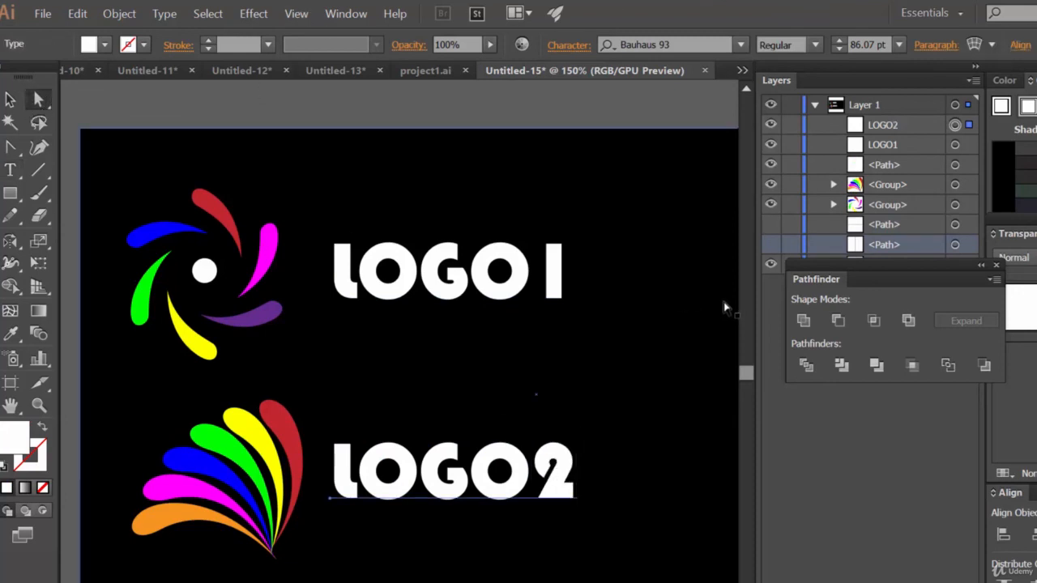
left_click(680, 300)
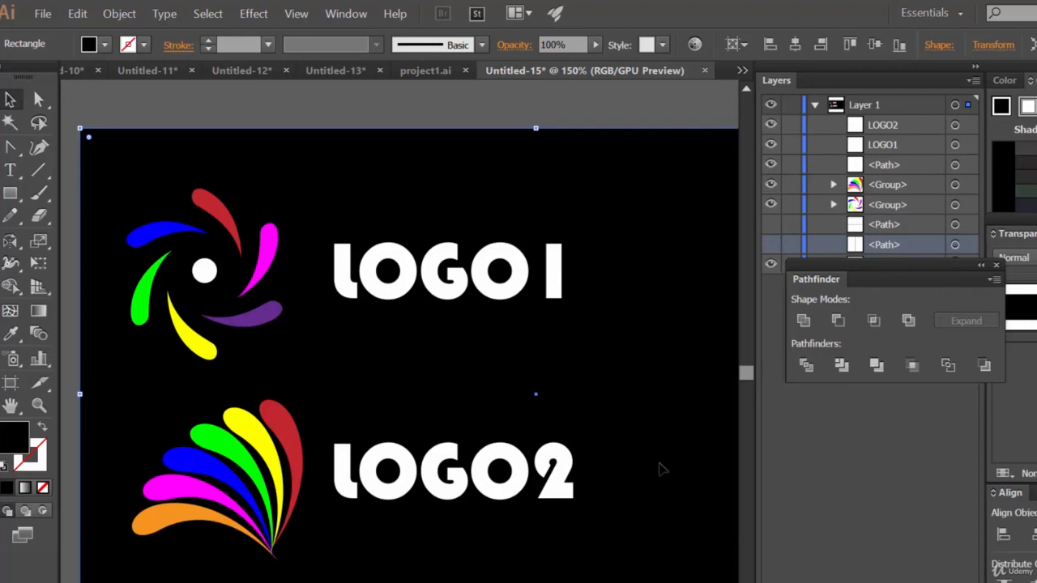
Look at the red patterns in project1.ai and the available Distort & Transform effects, and return to Untitled-15.
left_click(425, 72)
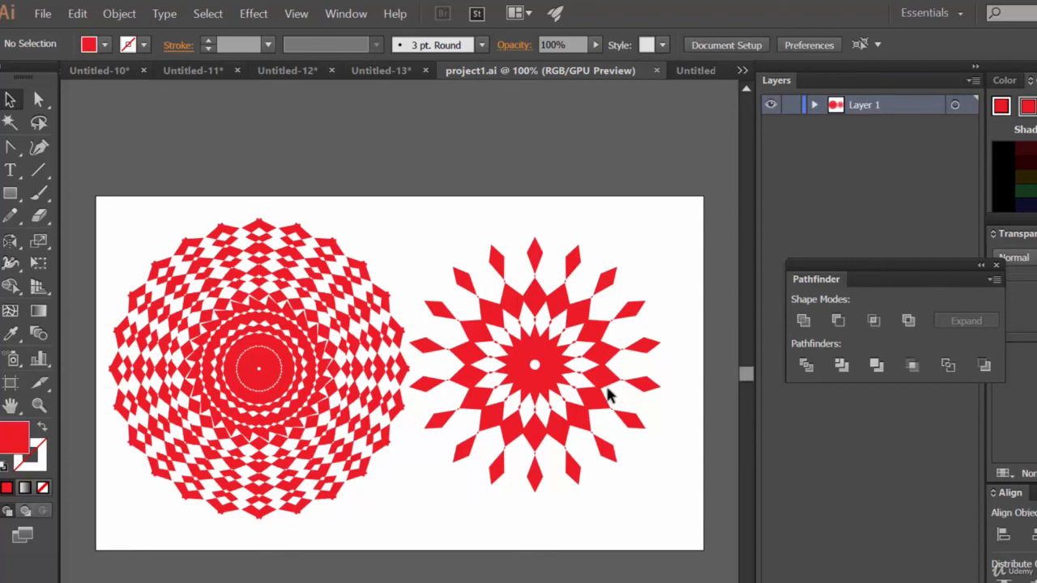
left_click(252, 13)
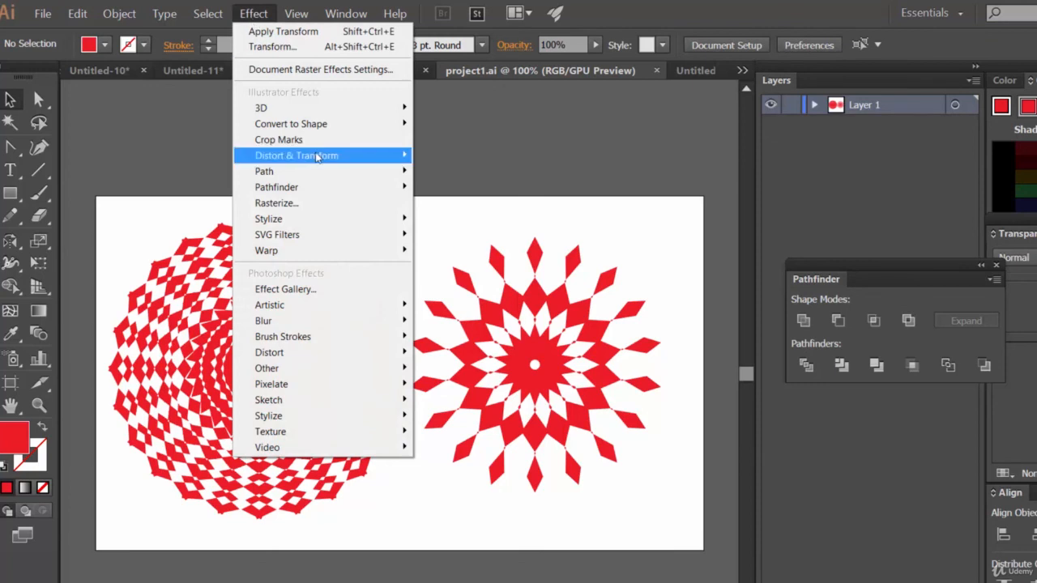
mouse_move(366, 160)
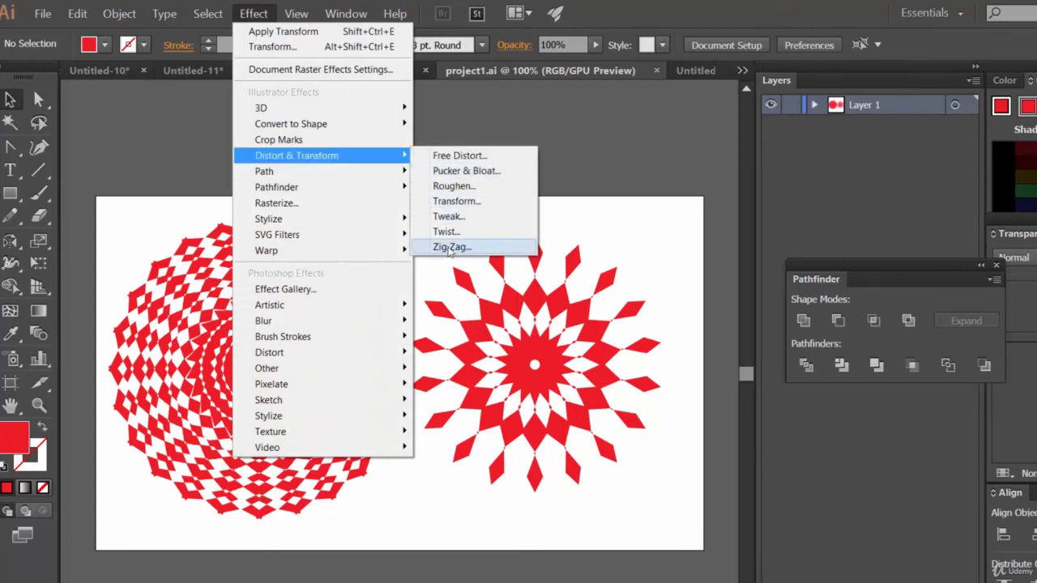
left_click(729, 4)
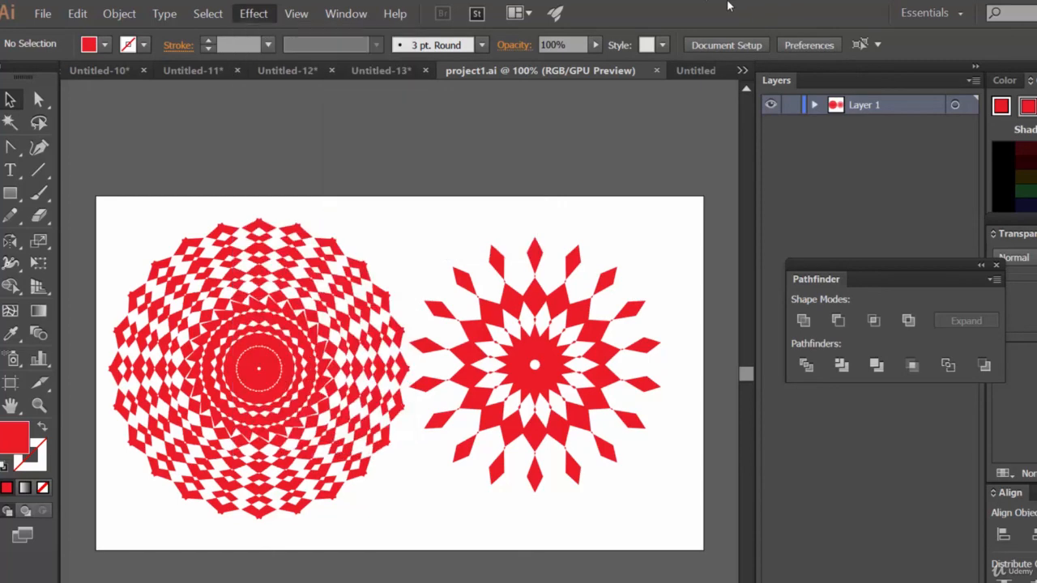
left_click(686, 71)
left_click(640, 141)
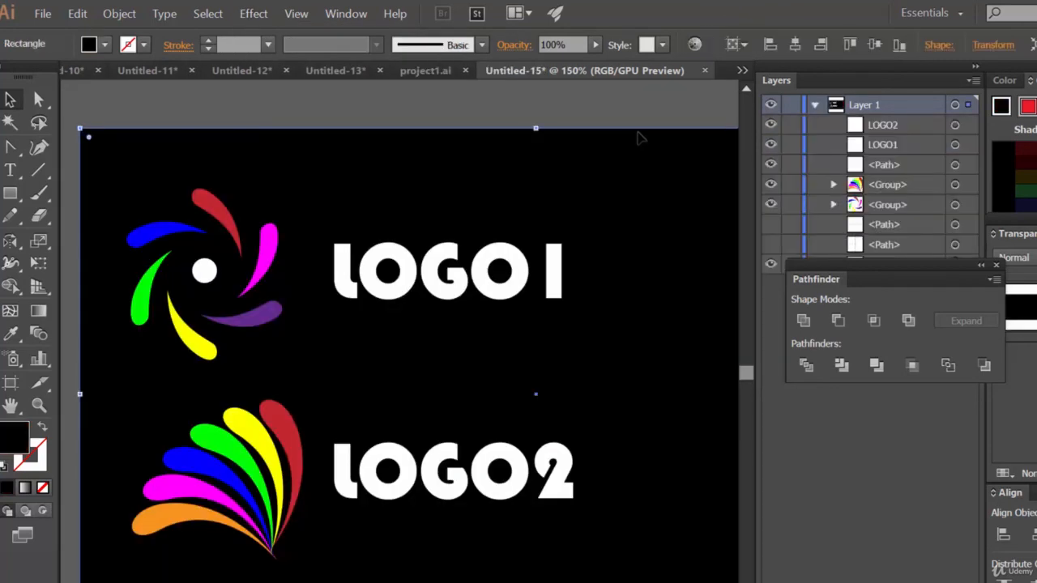